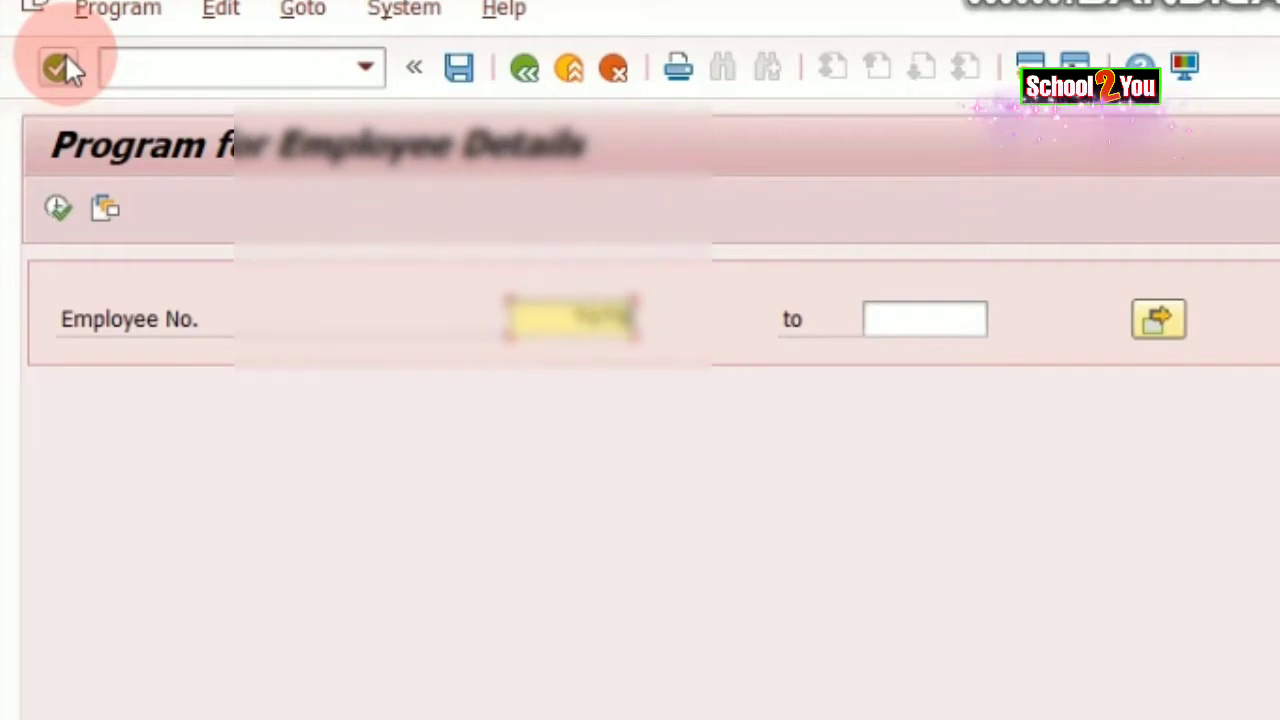
Run the employee details report for the entered employee number and review the reporting, establishment and HOD columns
{"action": "type", "text": "662"}
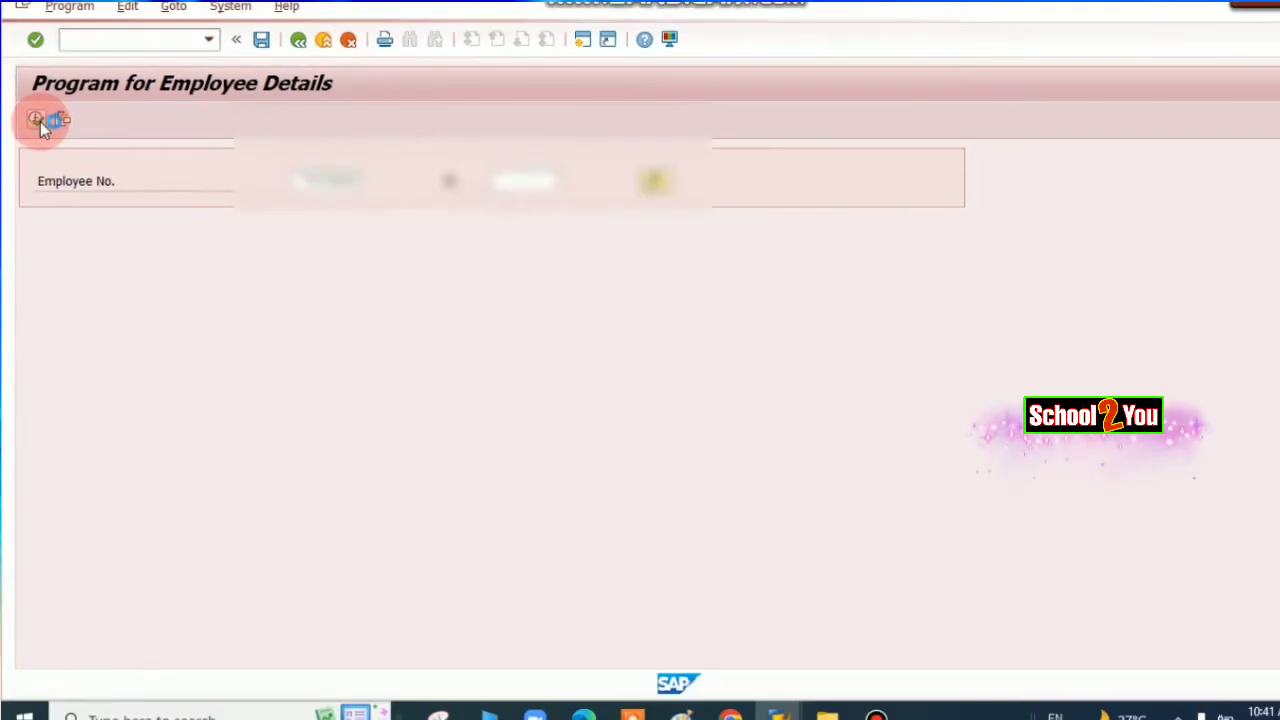
{"action": "left_click", "coordinate": [40, 121]}
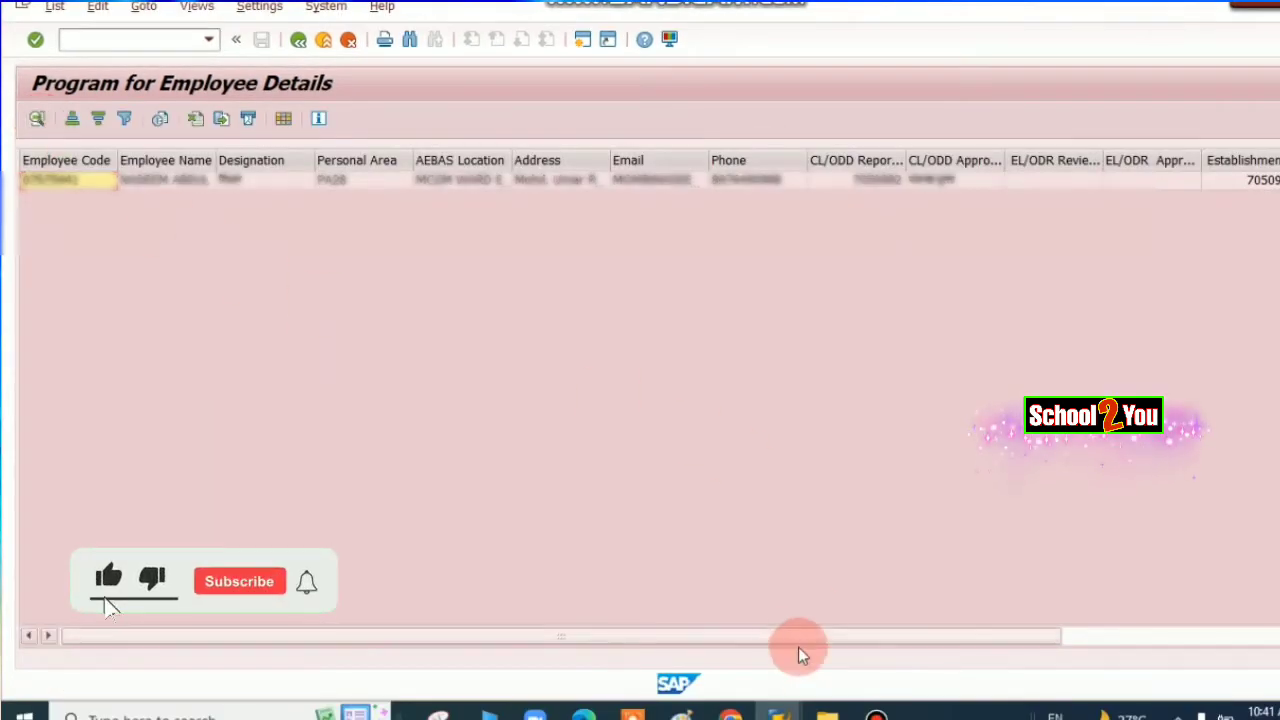
{"action": "left_click_drag", "start_coordinate": [804, 644], "coordinate": [1090, 678]}
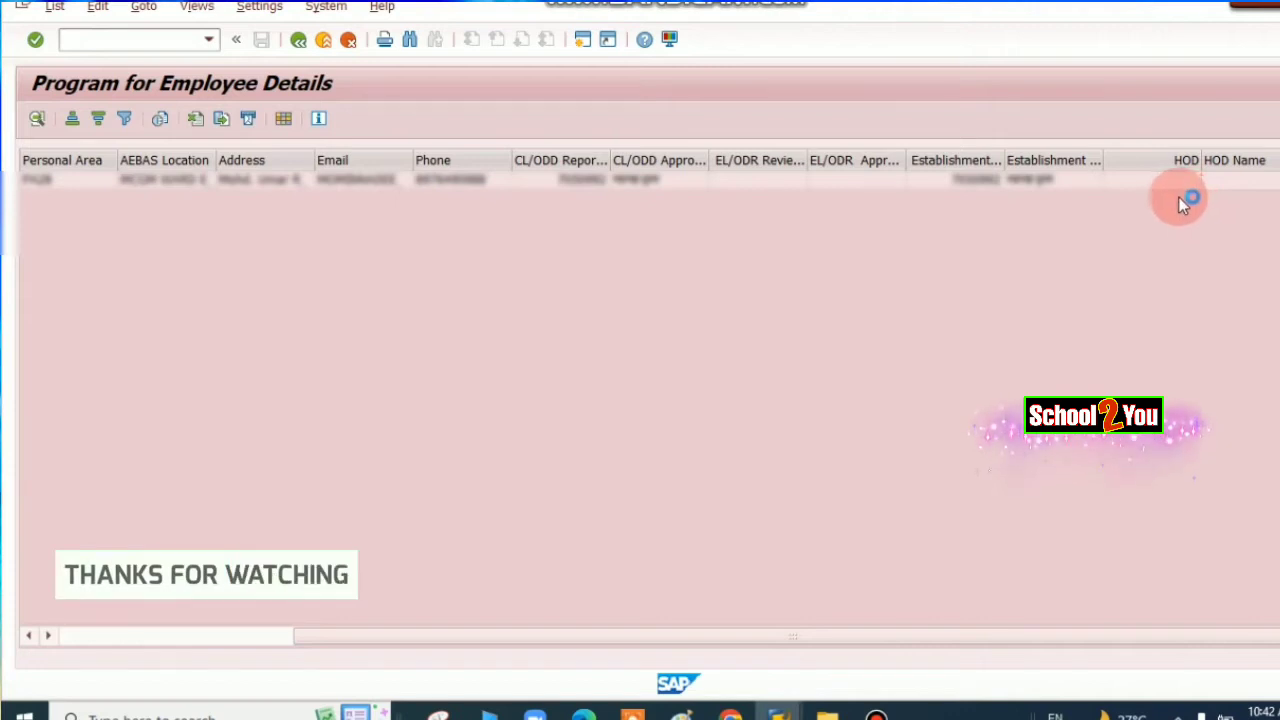
Leave the employee details report and open the zhr_reporting transaction
{"action": "left_click", "coordinate": [305, 46]}
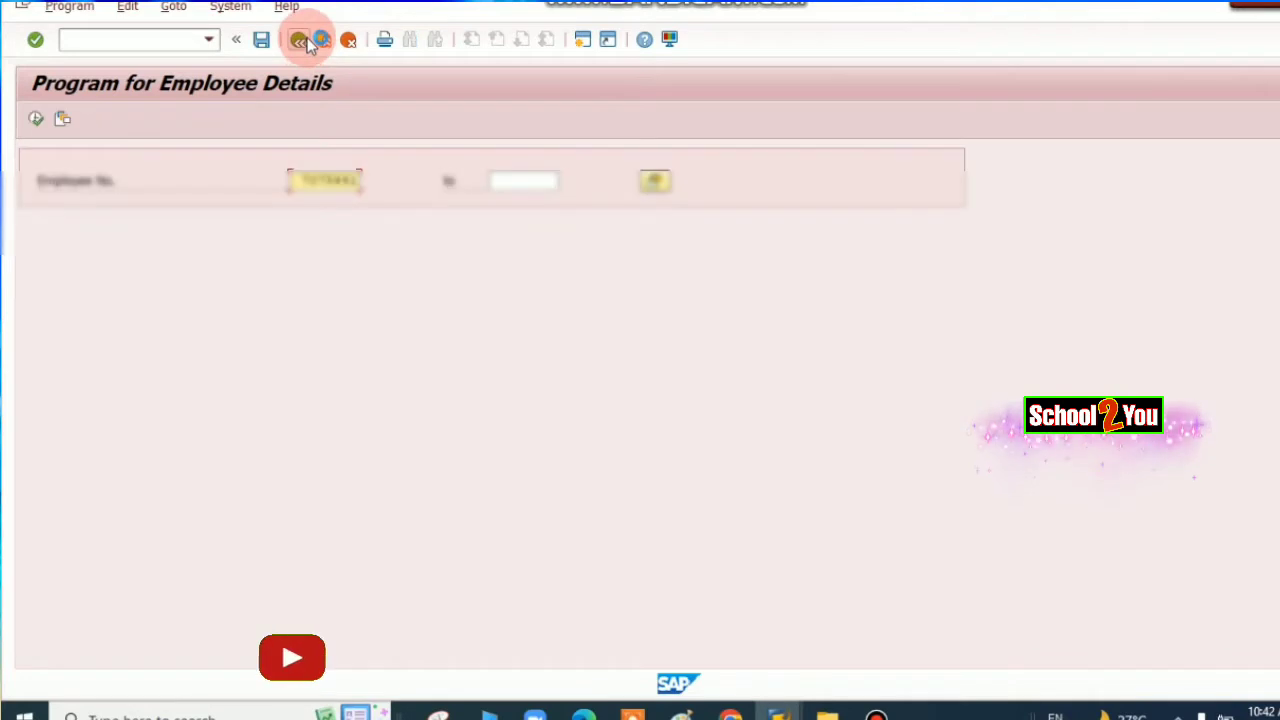
{"action": "left_click", "coordinate": [302, 42]}
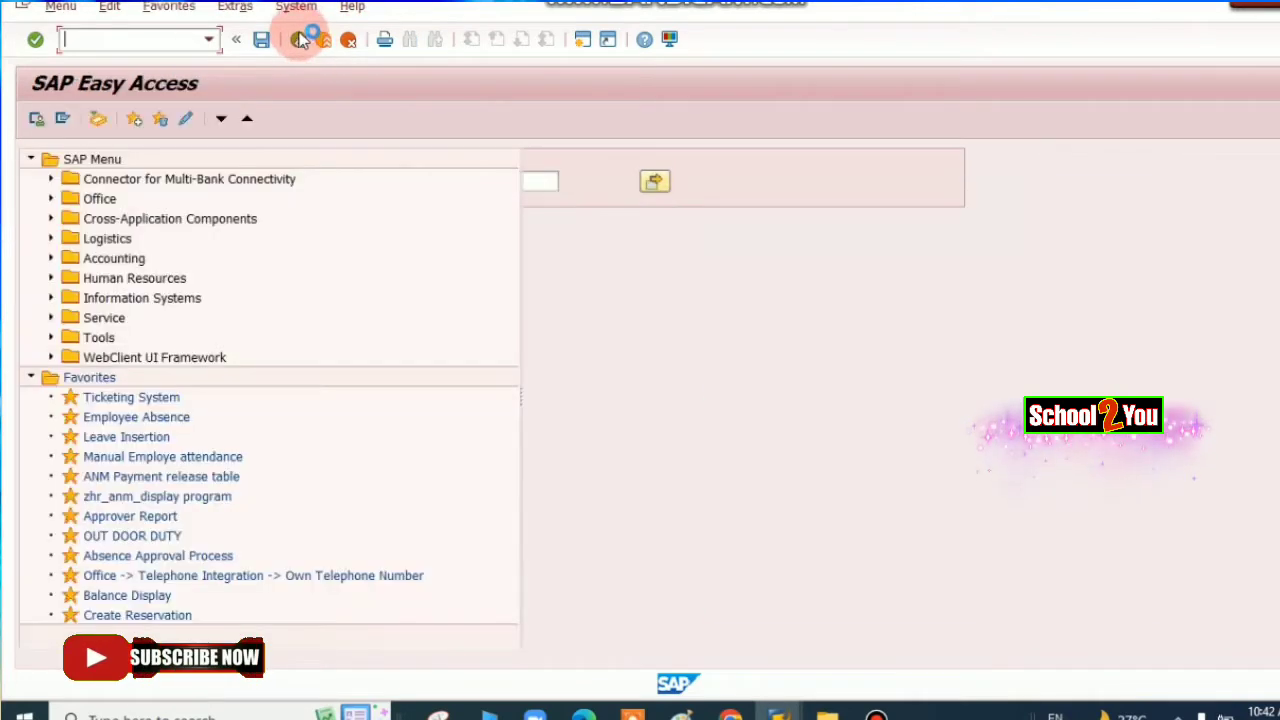
{"action": "left_click", "coordinate": [213, 42]}
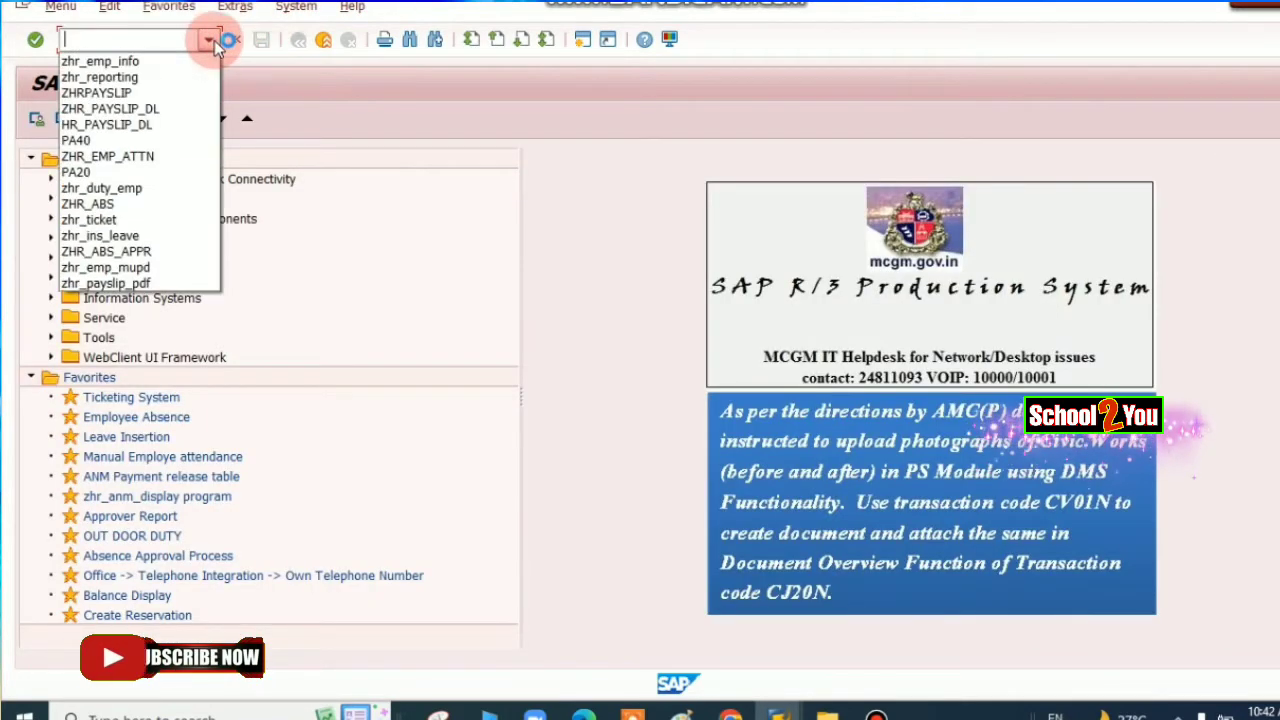
{"action": "left_click", "coordinate": [209, 74]}
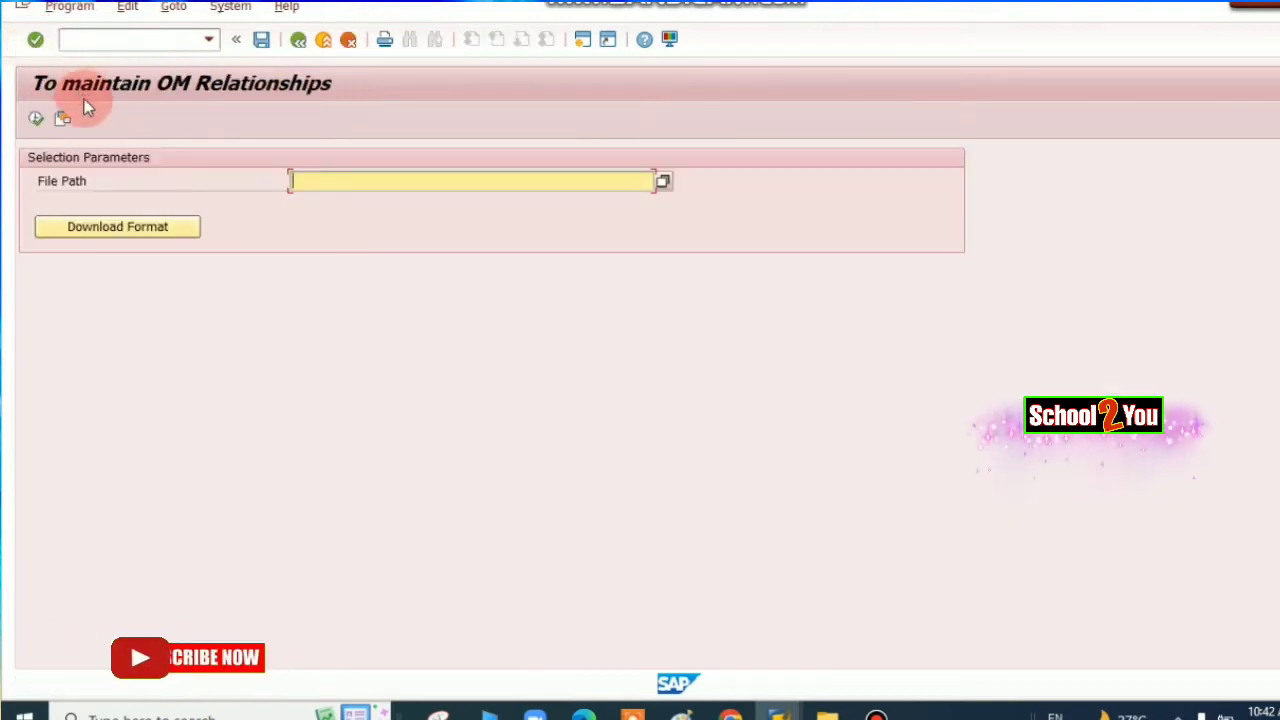
Download the upload format to the Downloads folder as Employee_Reporting, replacing the existing file
{"action": "left_click", "coordinate": [169, 226]}
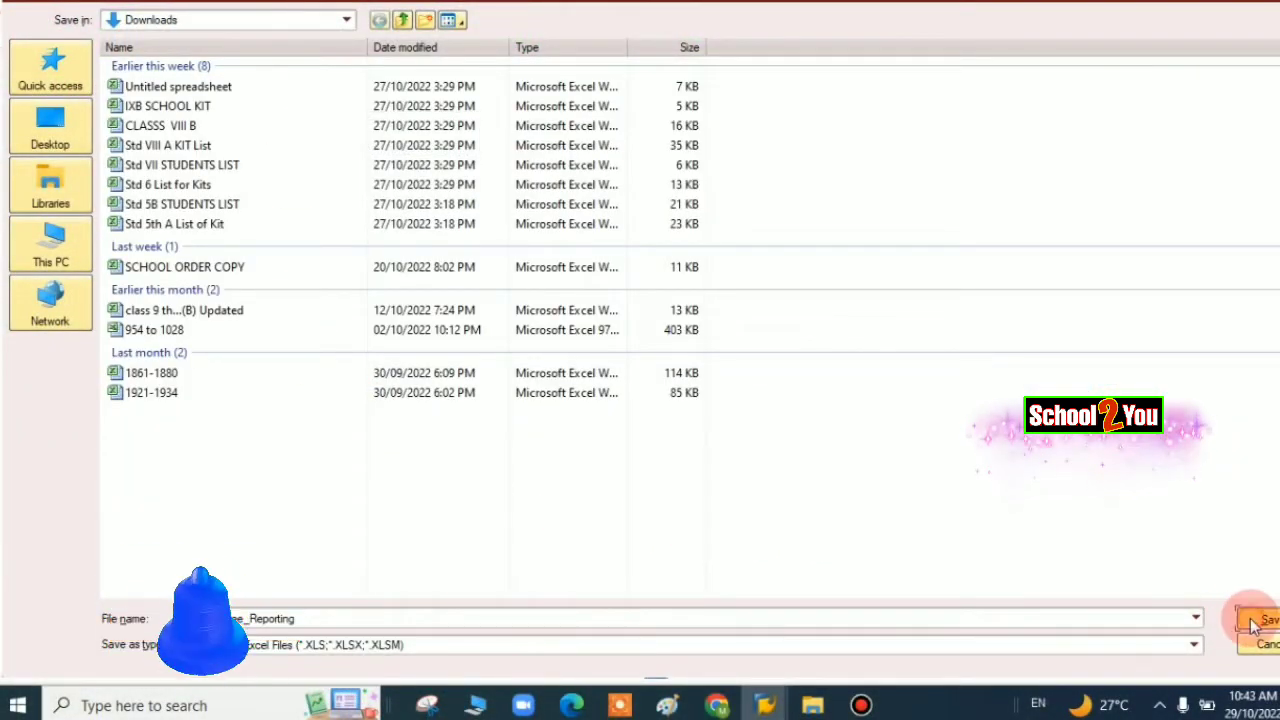
{"action": "left_click", "coordinate": [1253, 620]}
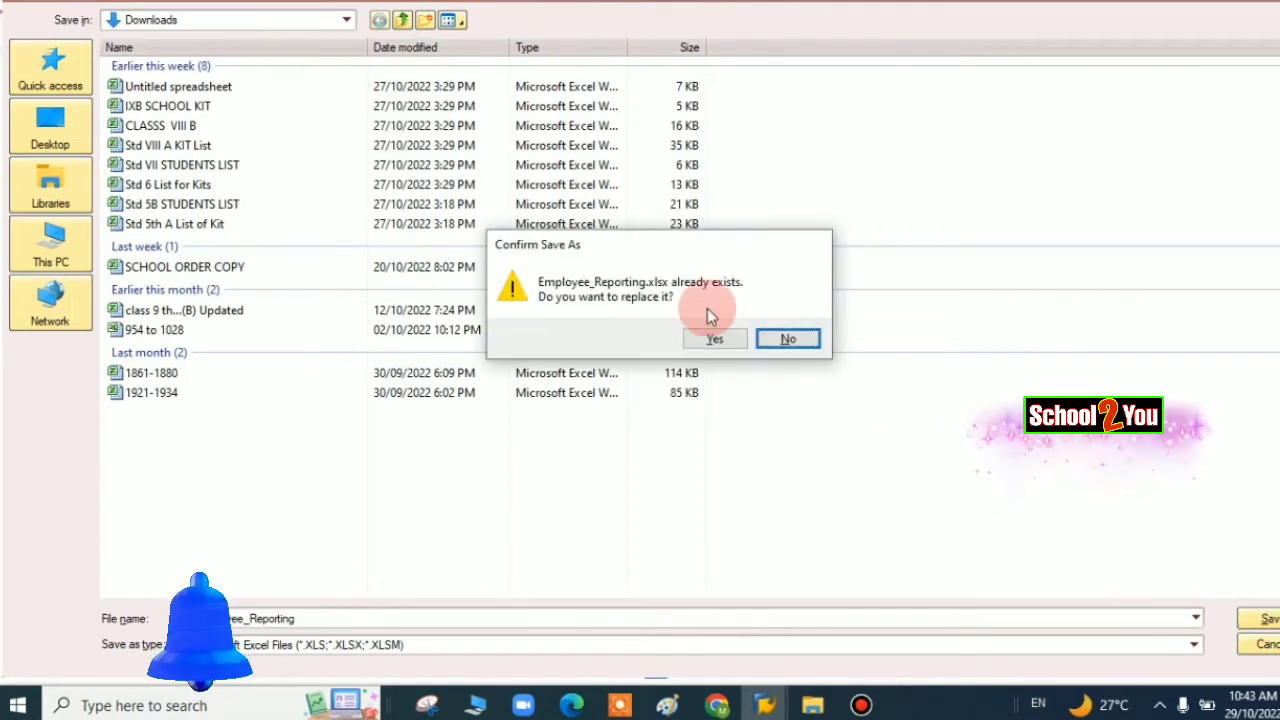
{"action": "left_click", "coordinate": [713, 340]}
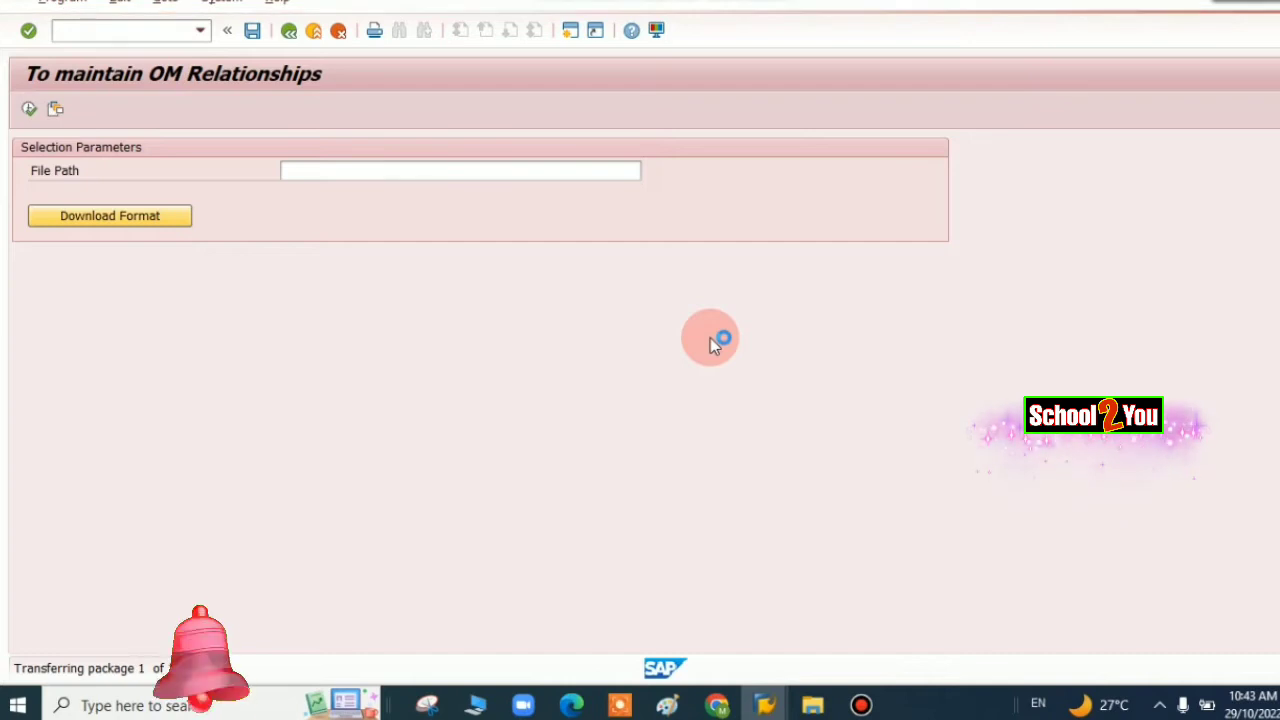
{"action": "left_click", "coordinate": [490, 446]}
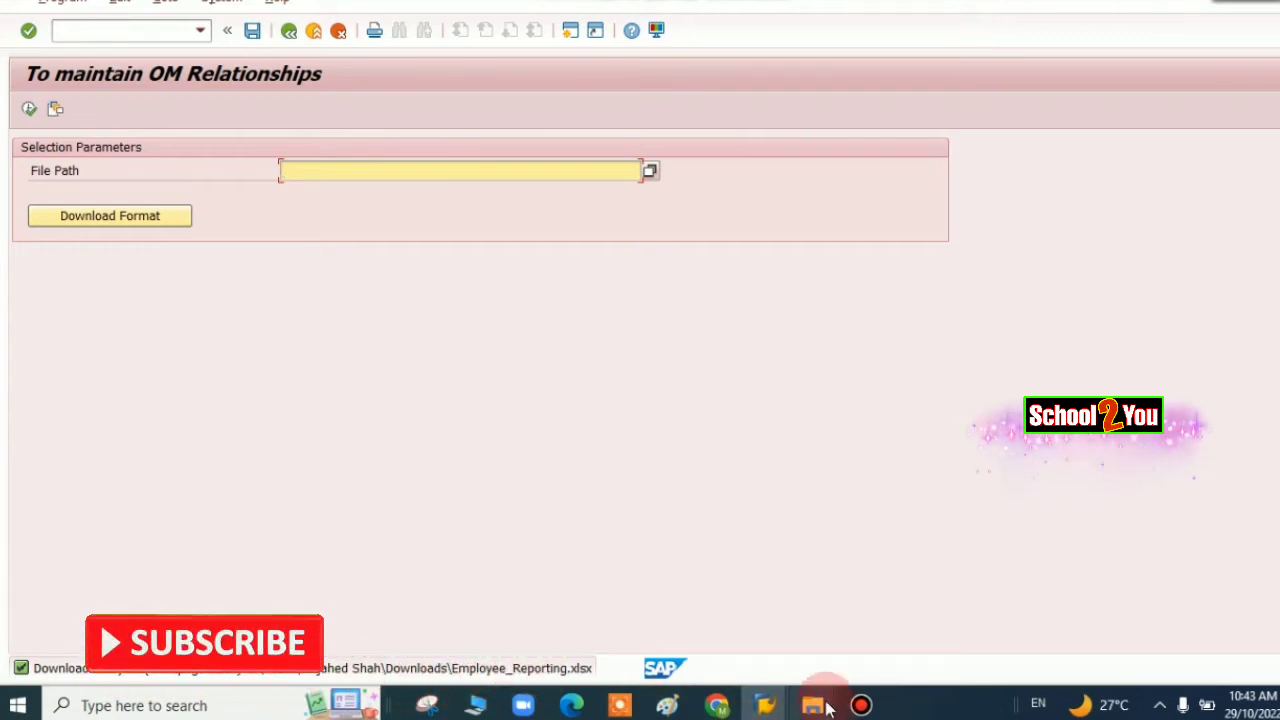
Open the downloaded Employee_Reporting file from the Downloads folder in Excel, accepting the format mismatch and dismissing the activation wizard
{"action": "mouse_move", "coordinate": [815, 706]}
{"action": "left_click", "coordinate": [740, 614]}
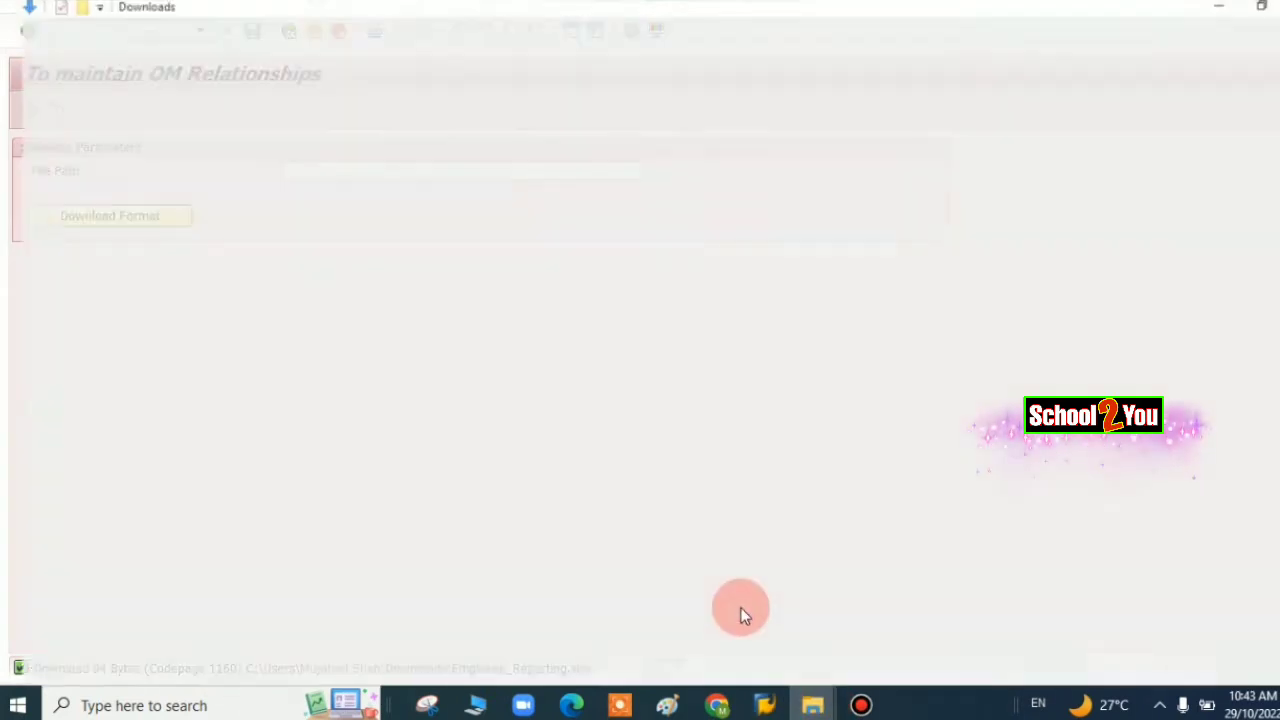
{"action": "left_click", "coordinate": [250, 128]}
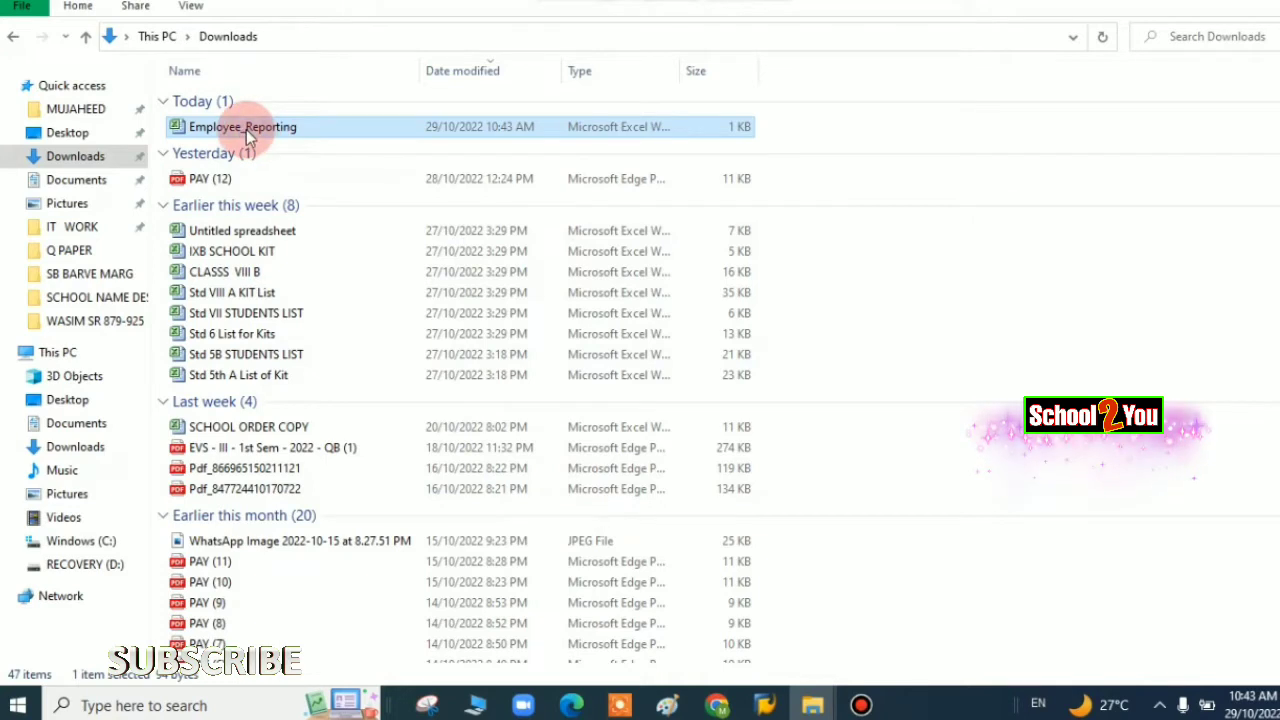
{"action": "right_click", "coordinate": [250, 135]}
{"action": "left_click", "coordinate": [296, 150]}
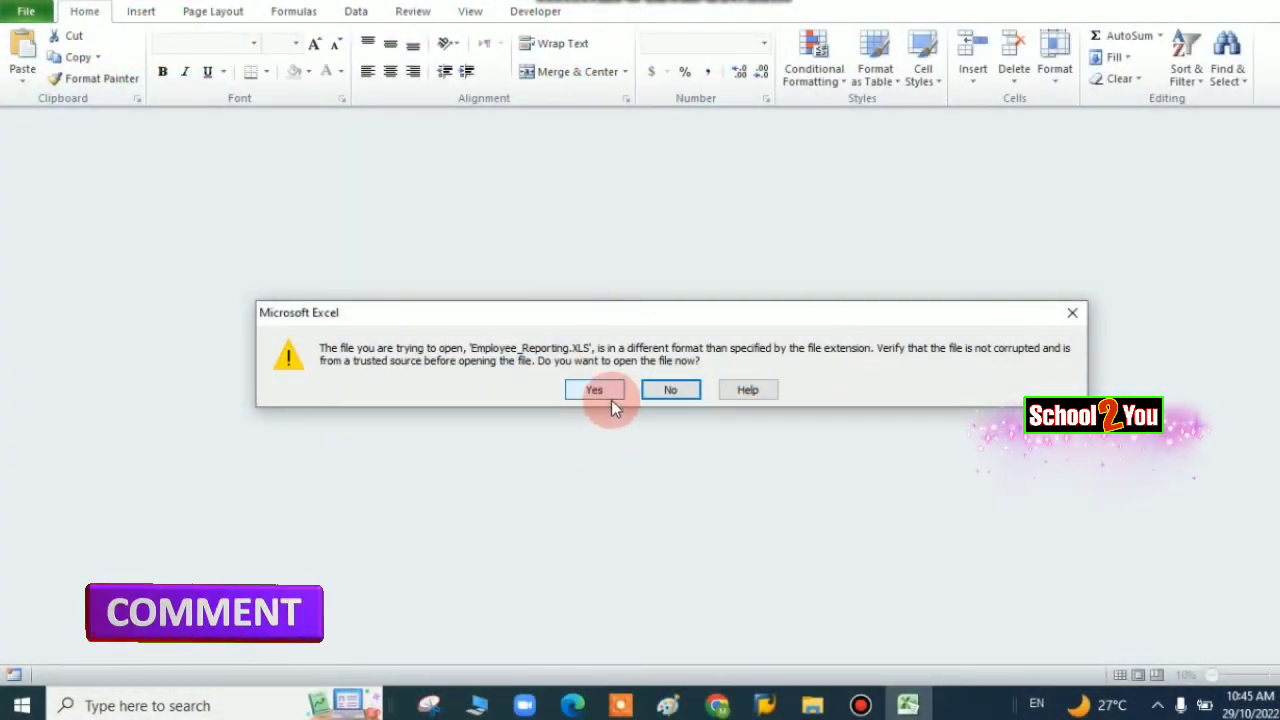
{"action": "left_click", "coordinate": [595, 390]}
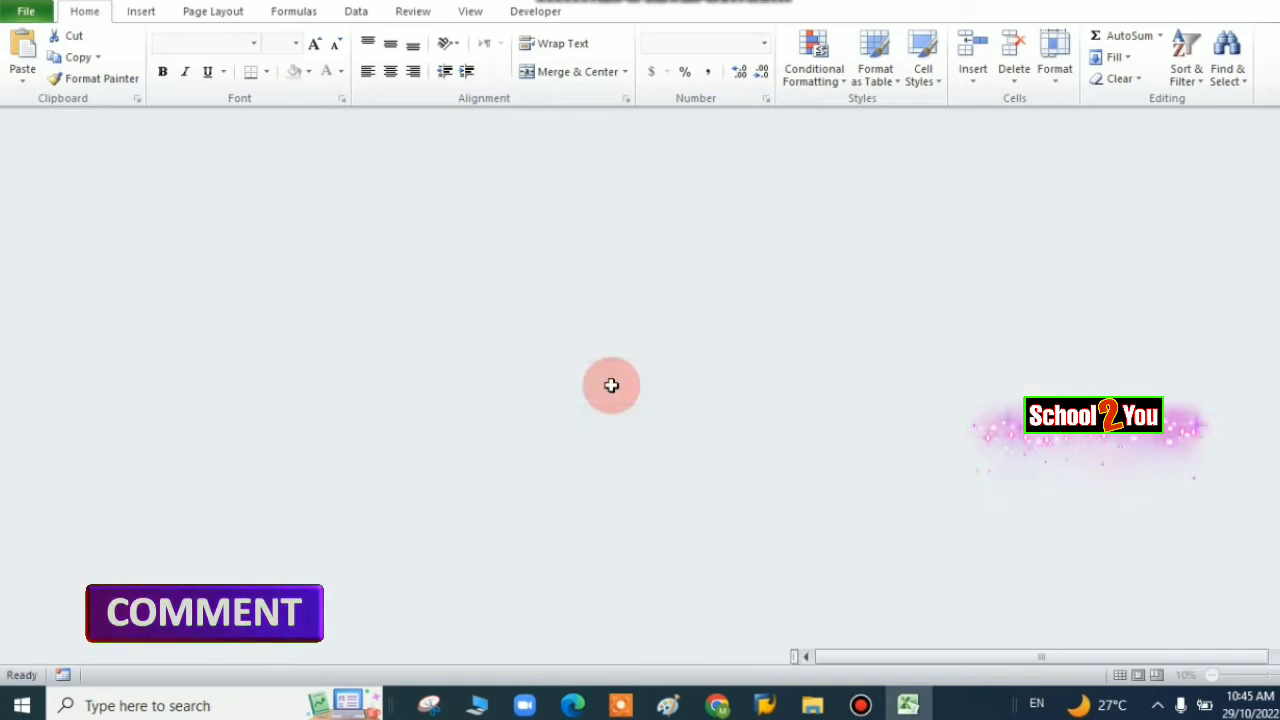
{"action": "left_click", "coordinate": [329, 253]}
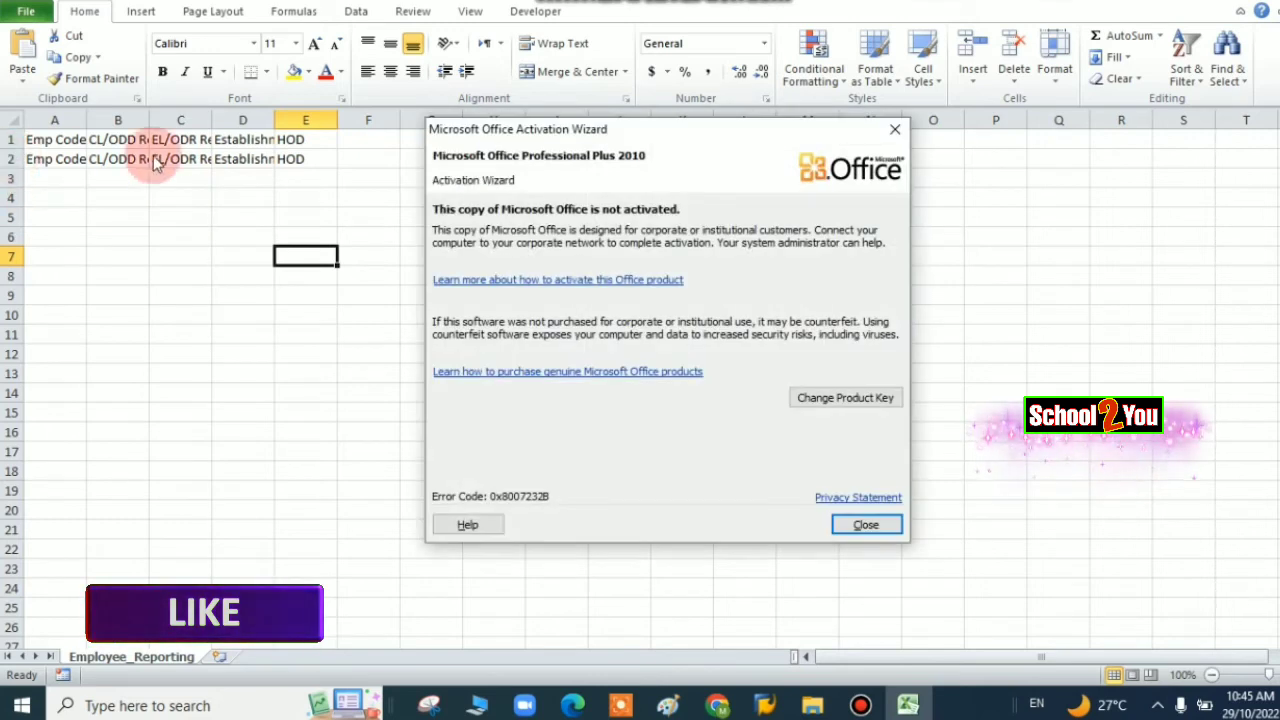
{"action": "left_click", "coordinate": [895, 130]}
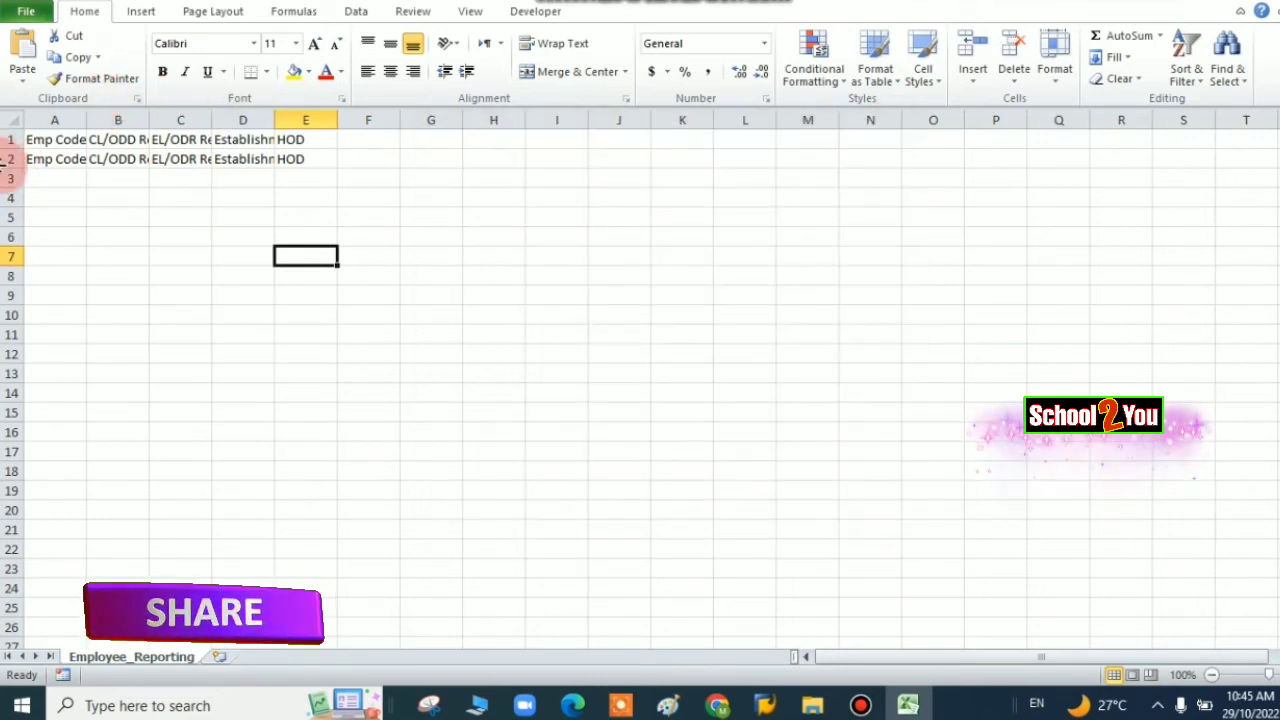
Delete the duplicate header in row 2 and widen columns A to E
{"action": "left_click", "coordinate": [6, 159]}
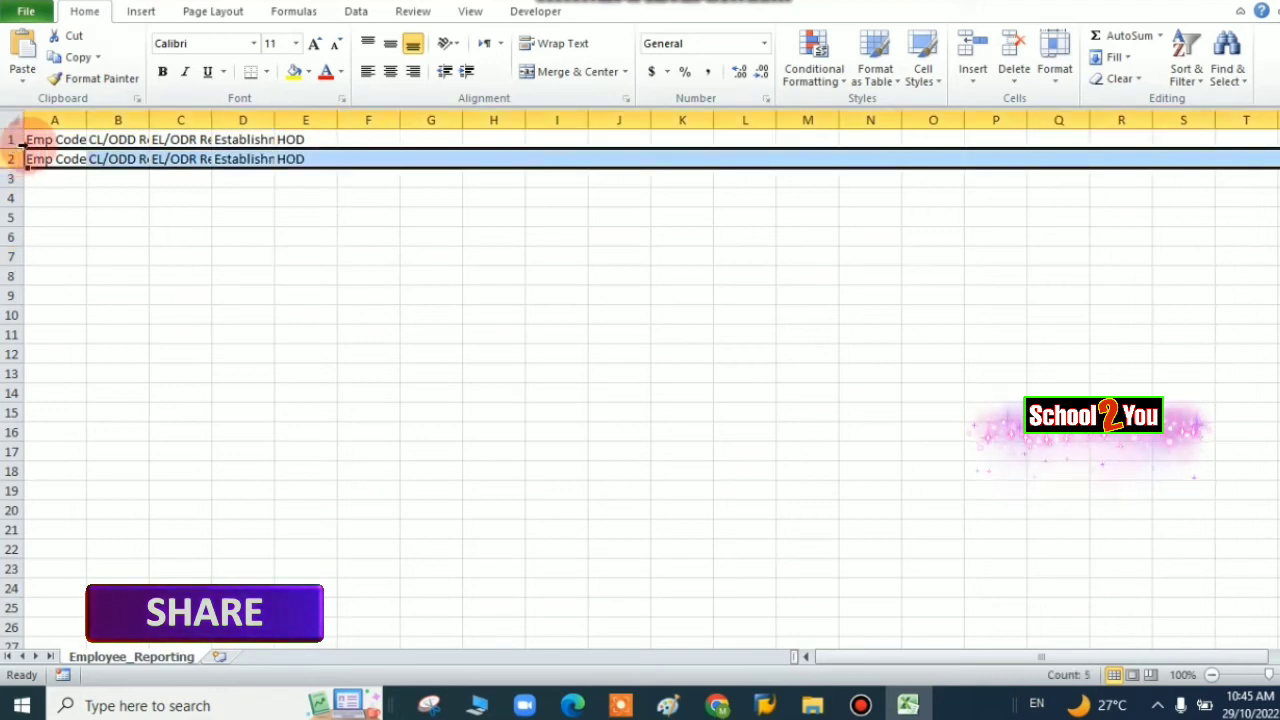
{"action": "right_click", "coordinate": [12, 159]}
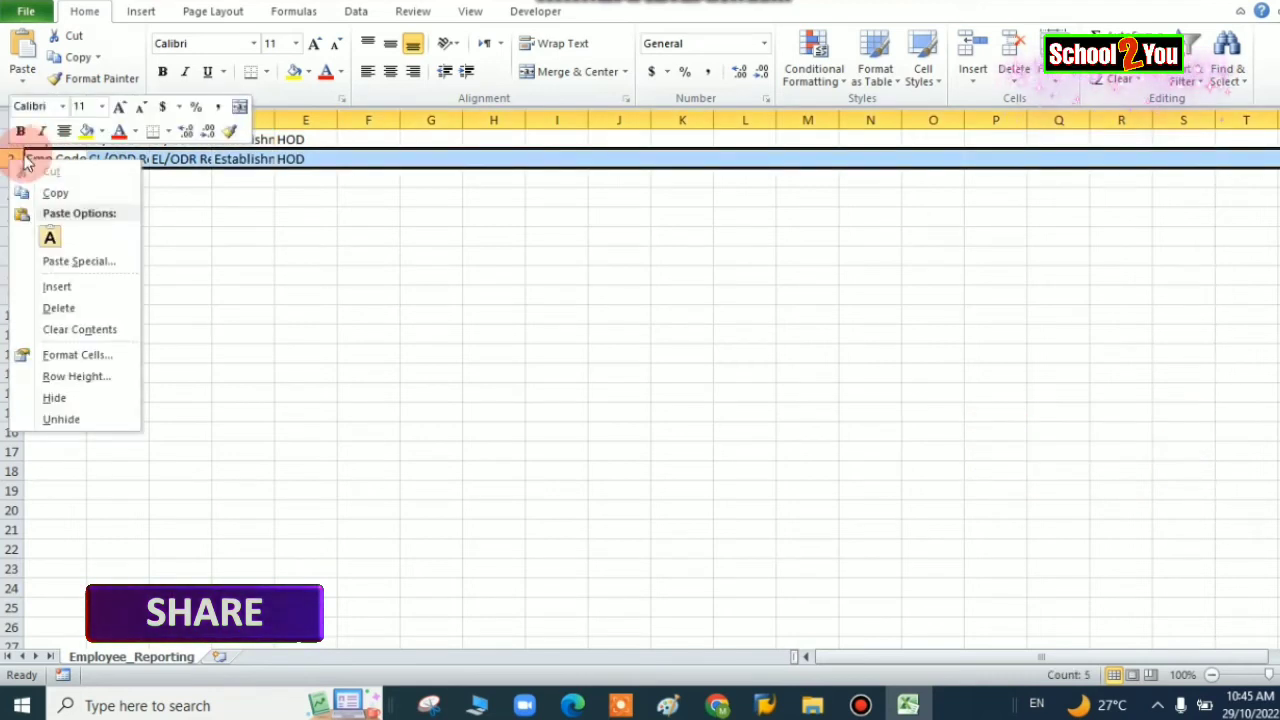
{"action": "left_click", "coordinate": [60, 308]}
{"action": "left_click", "coordinate": [138, 257]}
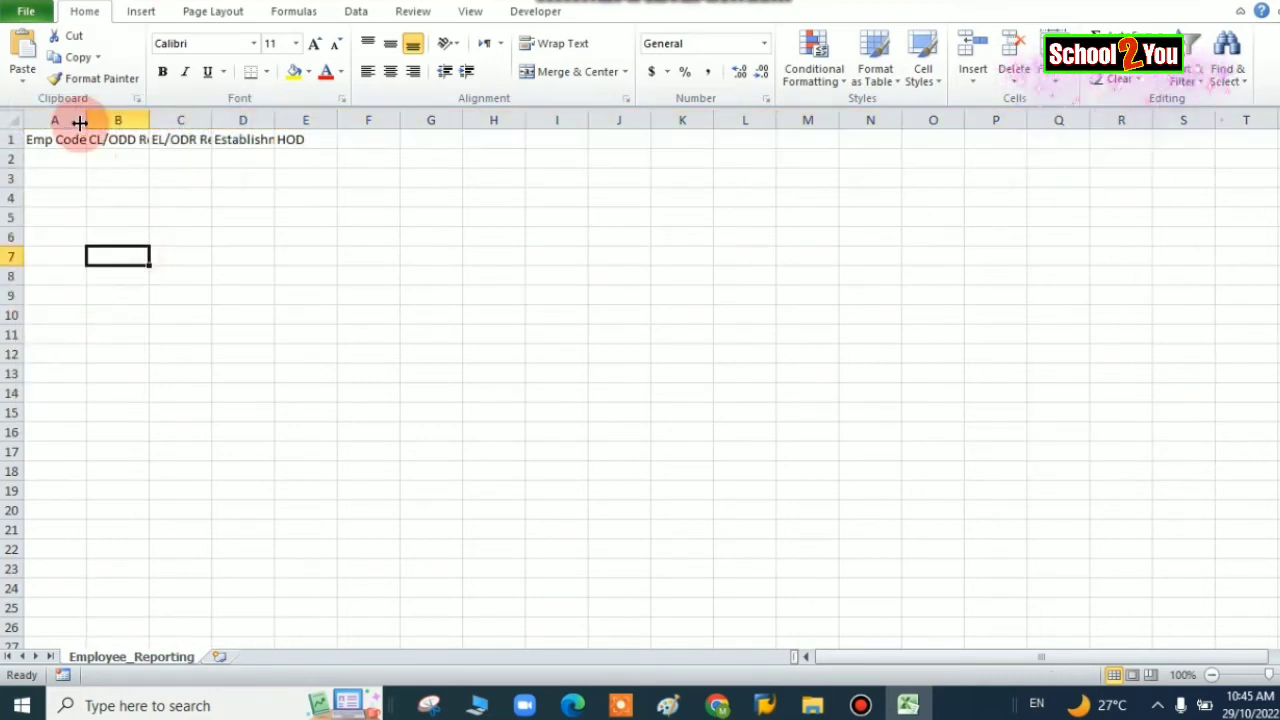
{"action": "left_click_drag", "start_coordinate": [77, 113], "coordinate": [322, 124]}
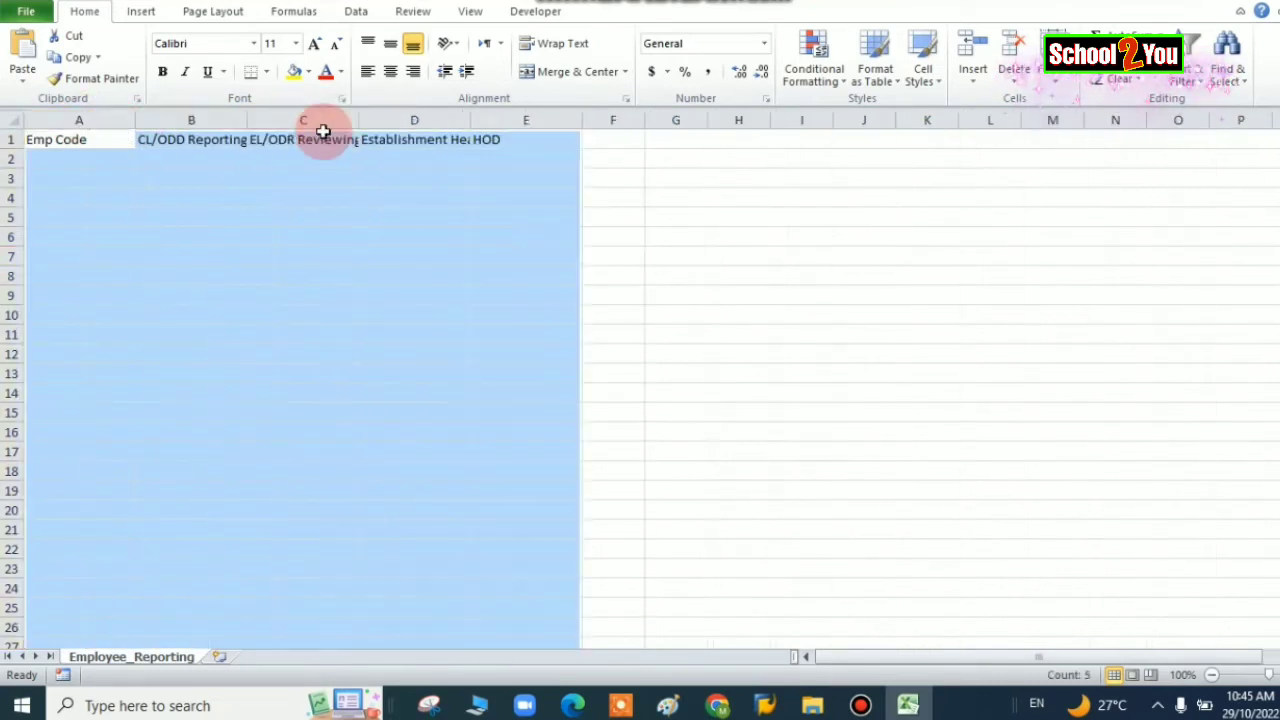
{"action": "left_click", "coordinate": [298, 216]}
Enter the employee's code in cell A2 and the CL/ODD reporting officer's code in cell B2
{"action": "left_click", "coordinate": [128, 162]}
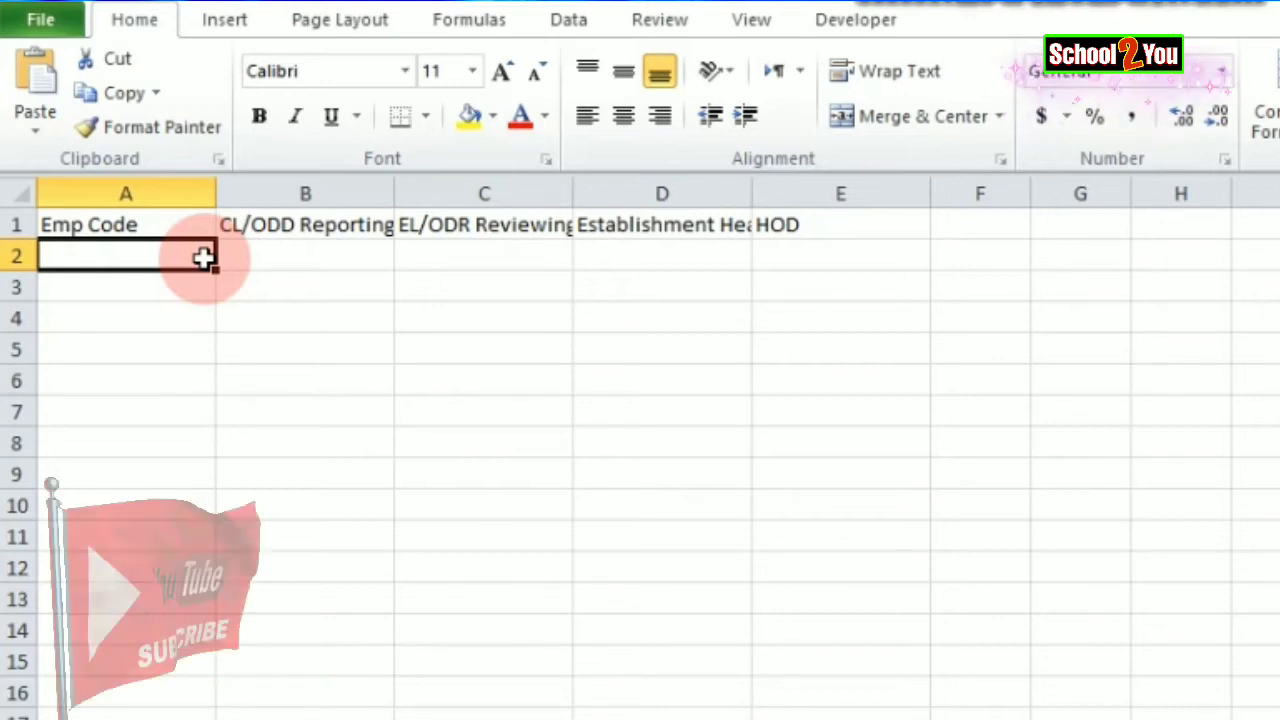
{"action": "type", "text": "76"}
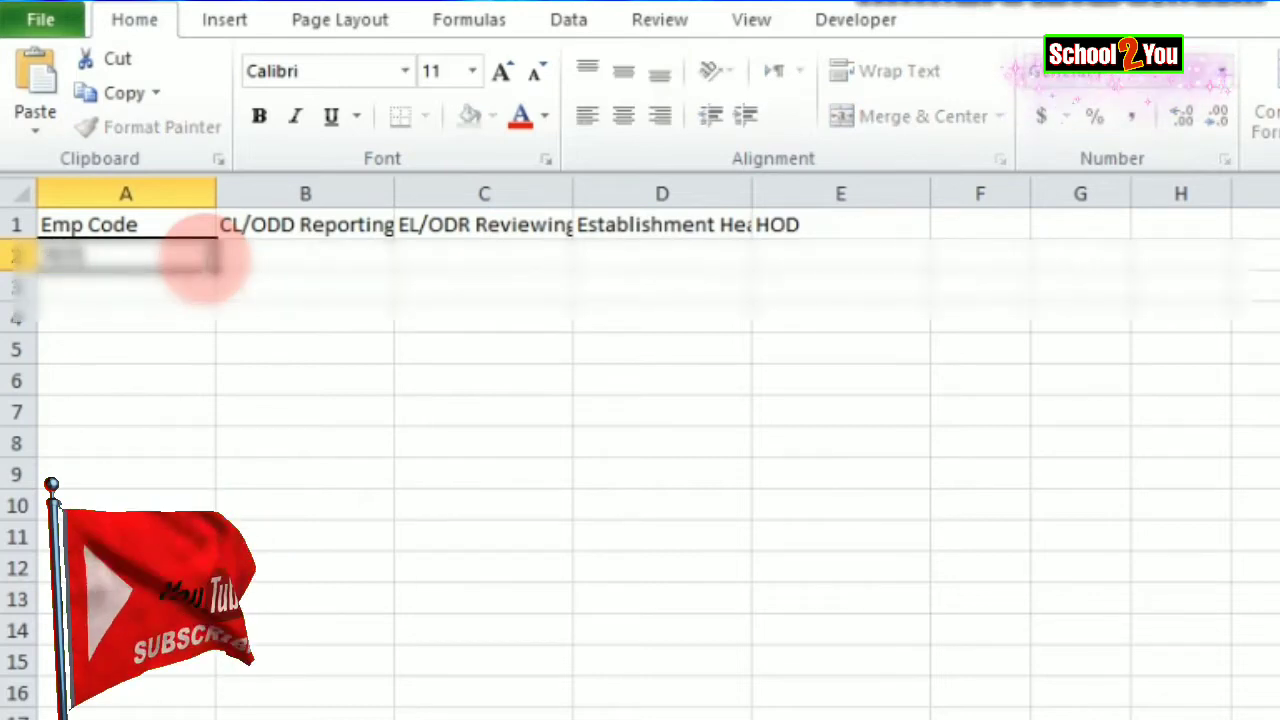
{"action": "type", "text": "480"}
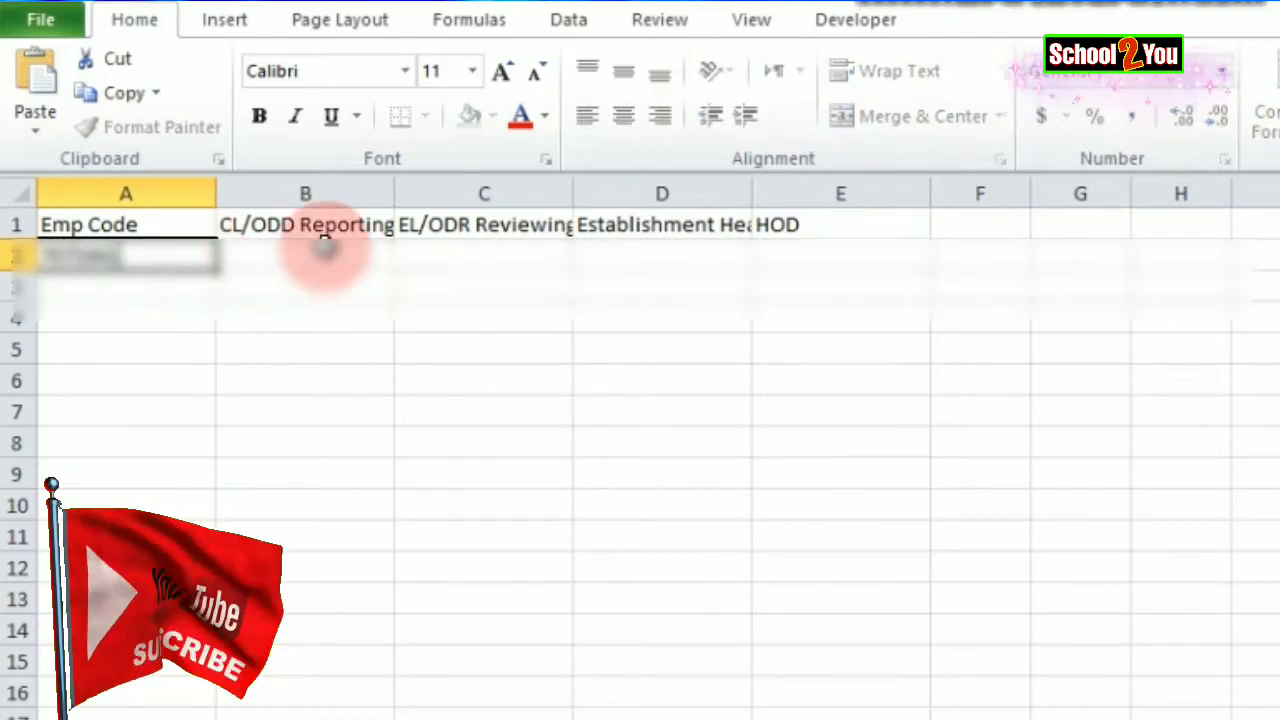
{"action": "left_click", "coordinate": [328, 256]}
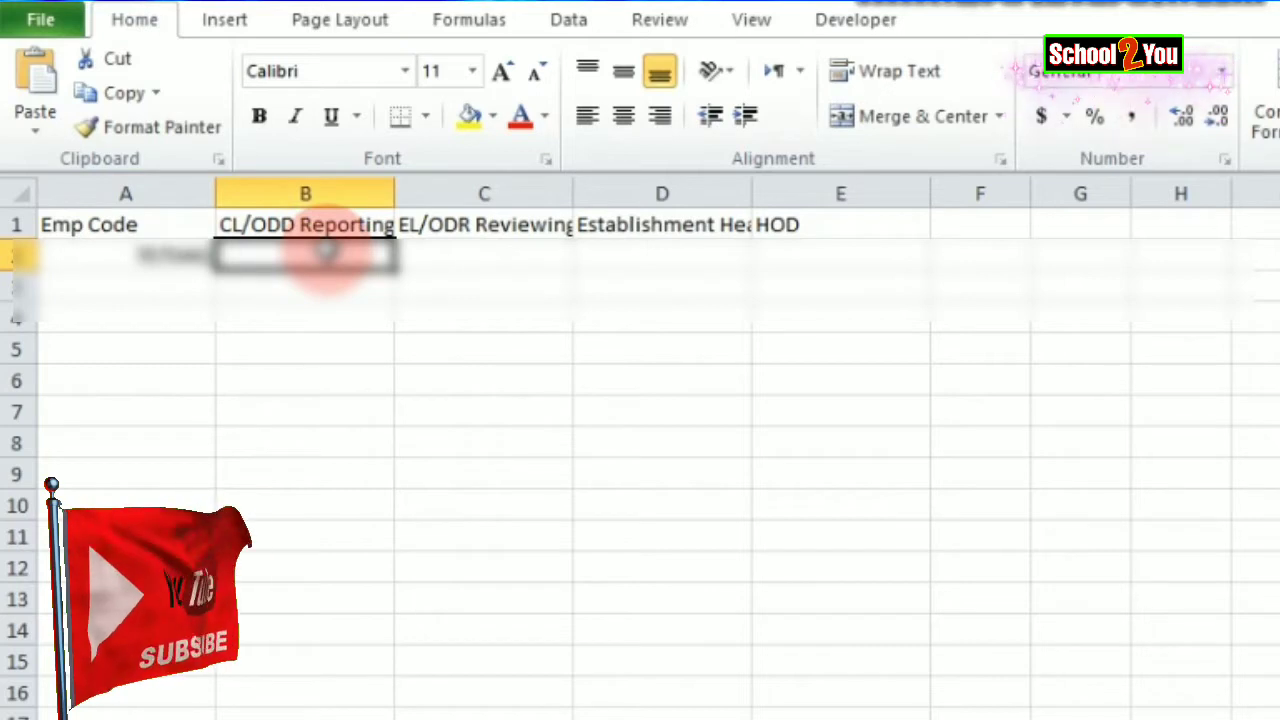
{"action": "type", "text": "7650"}
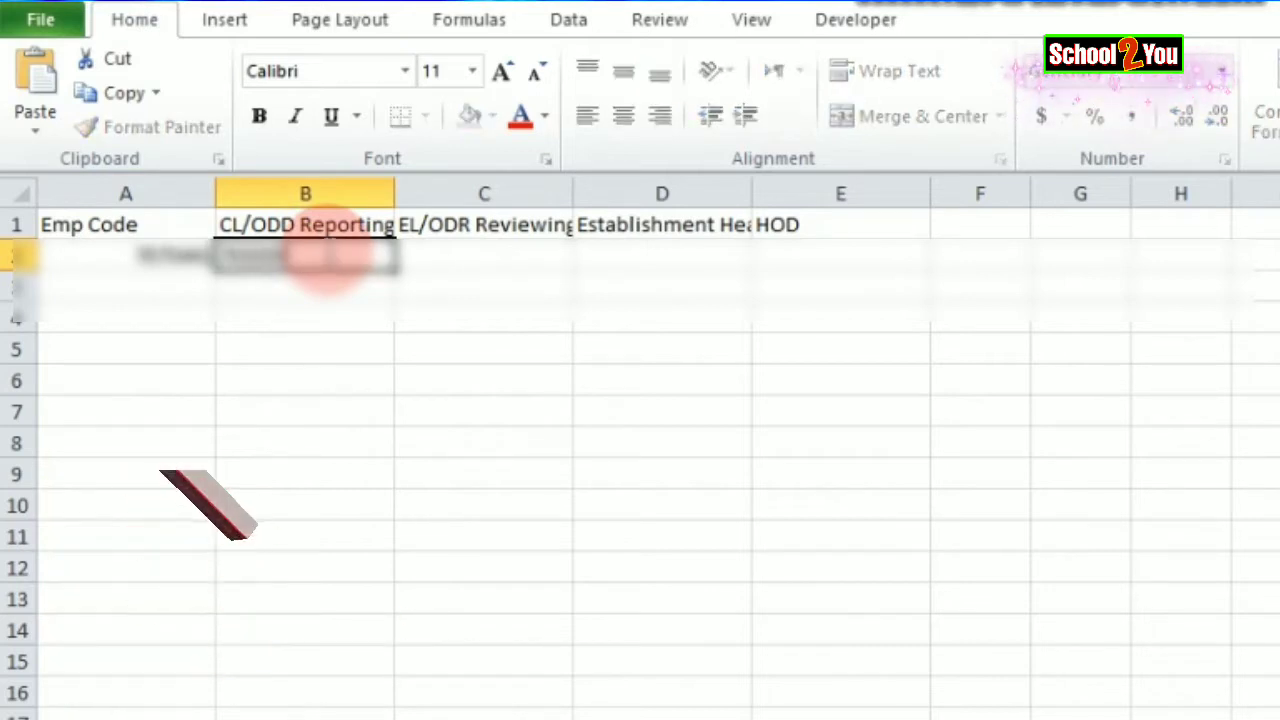
Enter the establishment head's employee code in cell D2
{"action": "key", "text": "Tab"}
{"action": "key", "text": "Tab"}
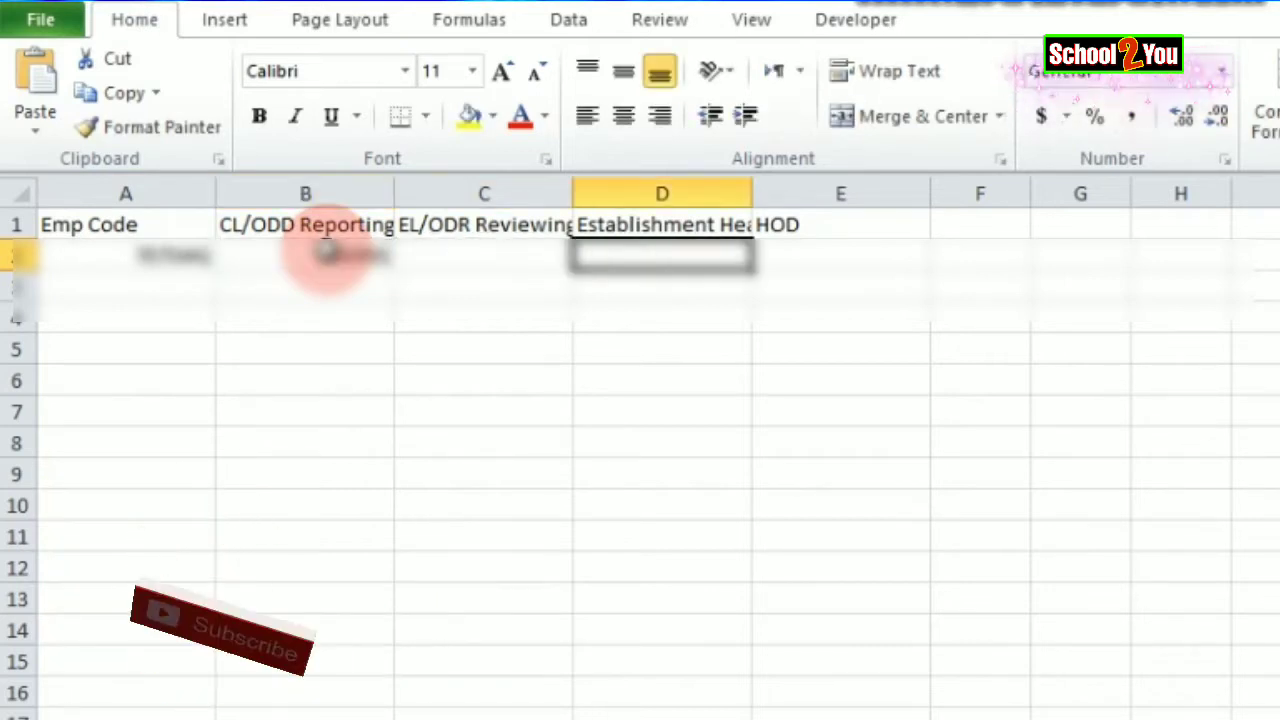
{"action": "type", "text": "76504"}
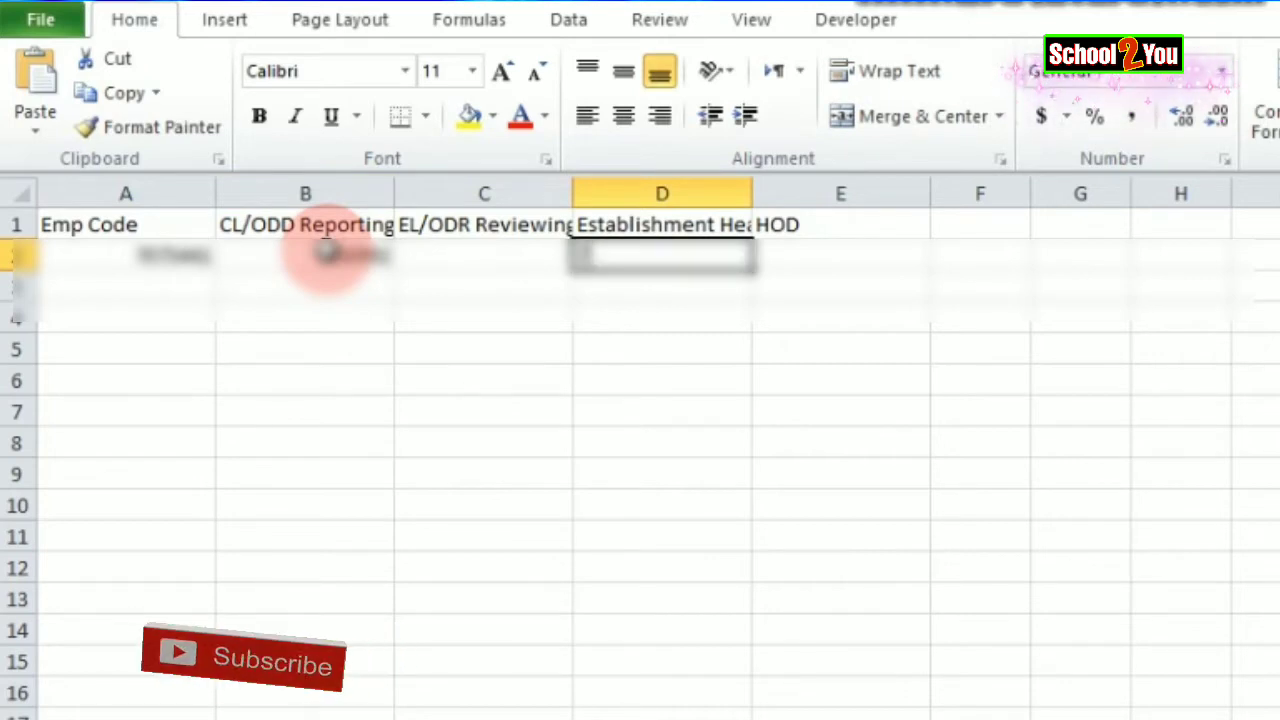
{"action": "type", "text": "4"}
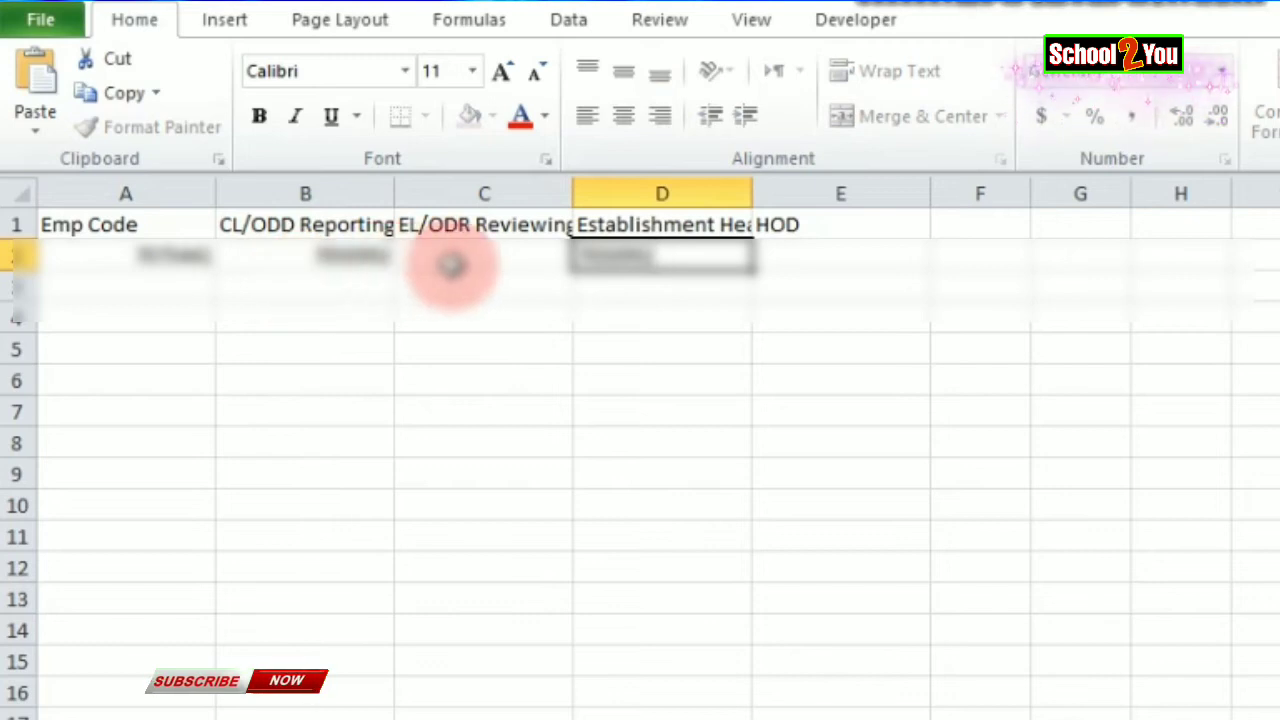
Enter the EL/ODR reviewing officer's code in cell C2 and the HOD's code in cell E2
{"action": "left_click", "coordinate": [452, 266]}
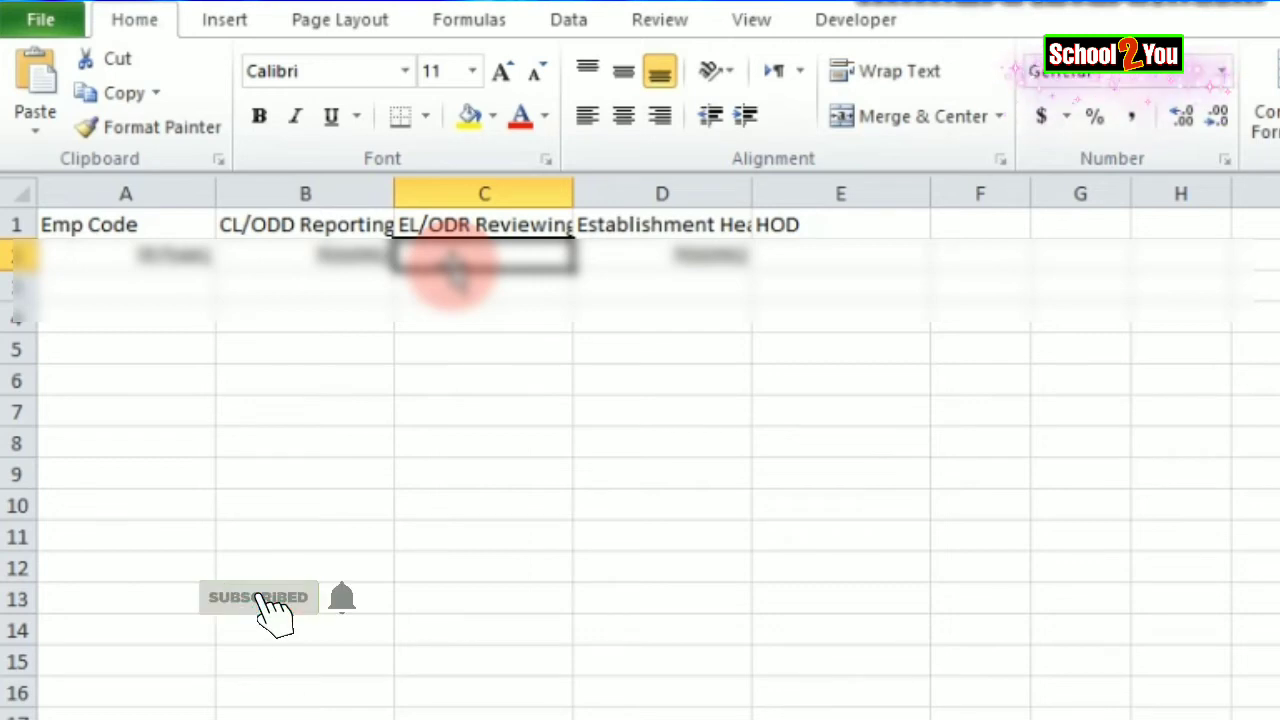
{"action": "double_click", "coordinate": [455, 268]}
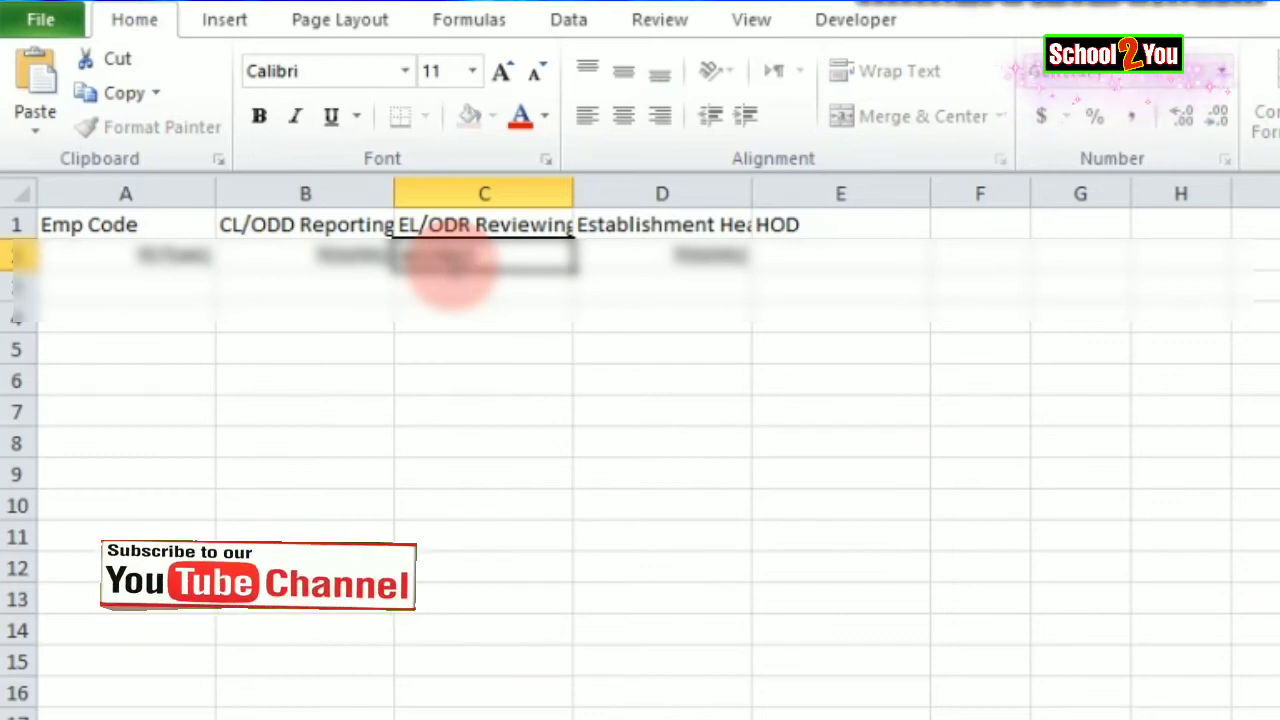
{"action": "left_click", "coordinate": [800, 258]}
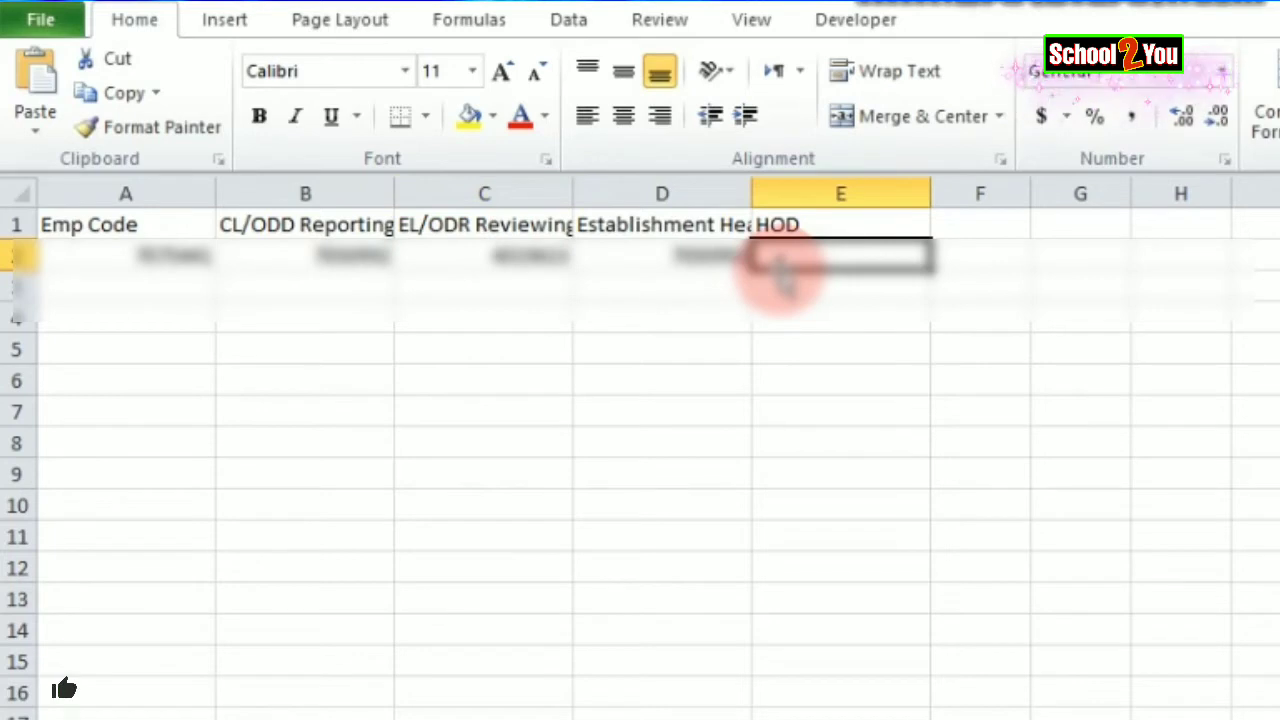
{"action": "double_click", "coordinate": [783, 272]}
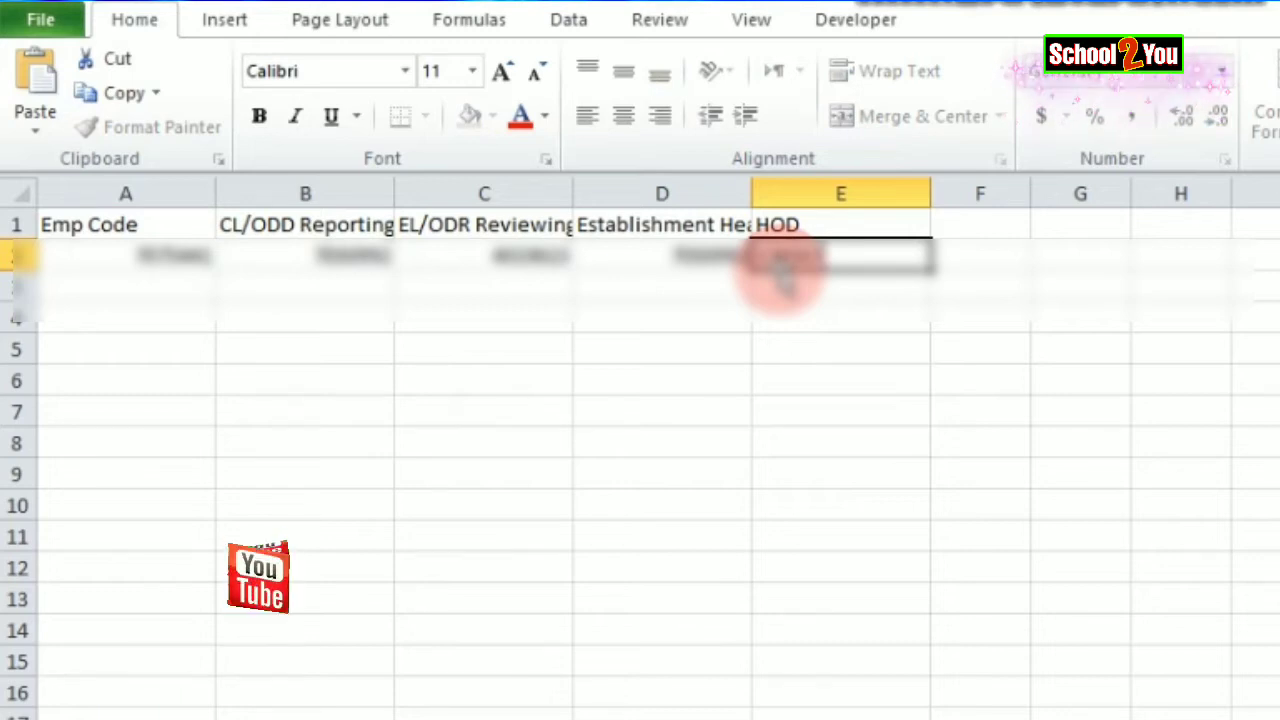
{"action": "left_click", "coordinate": [760, 320]}
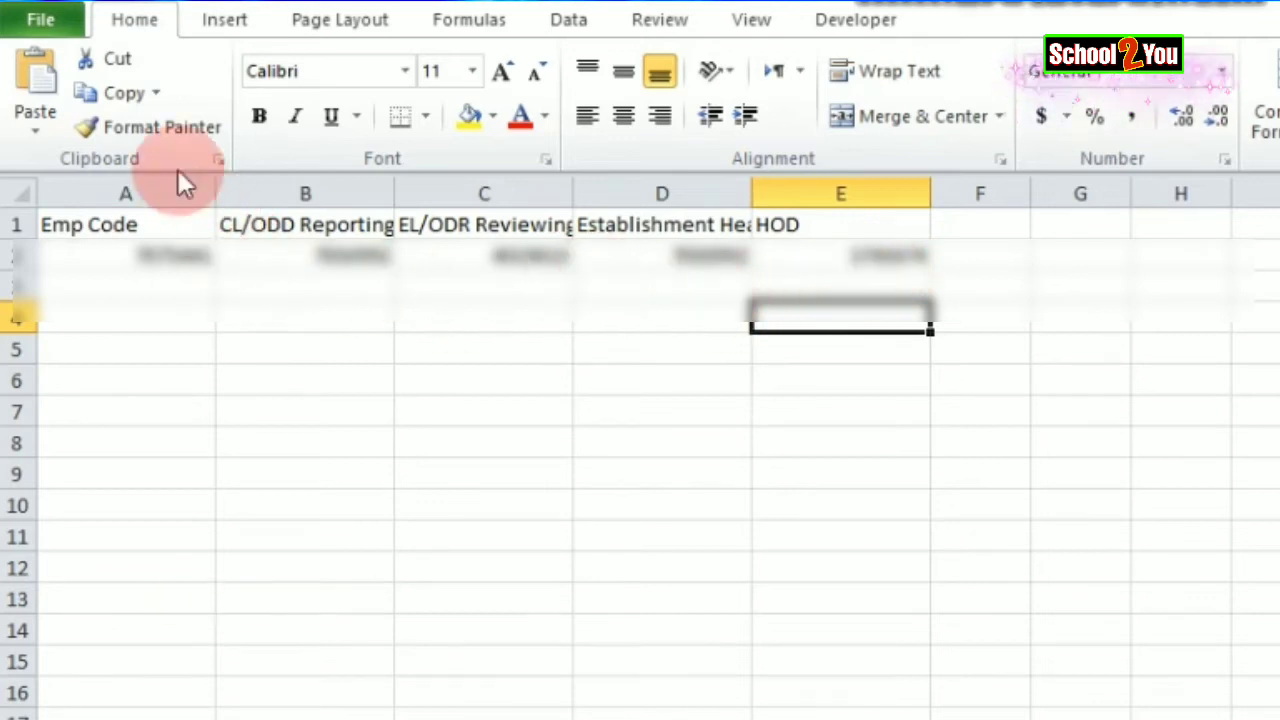
Save the filled-in template as an Excel Workbook named Employee_Reporting in Downloads and close the spreadsheet program
{"action": "left_click", "coordinate": [57, 0]}
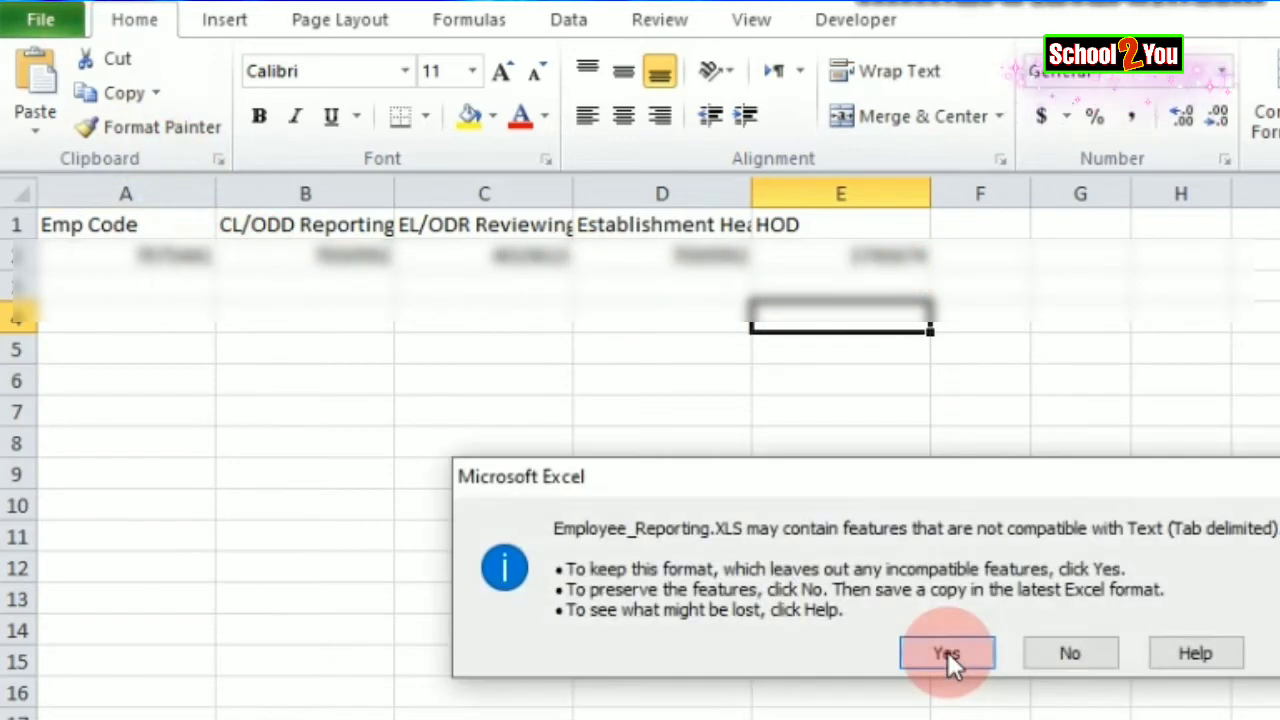
{"action": "left_click", "coordinate": [1100, 658]}
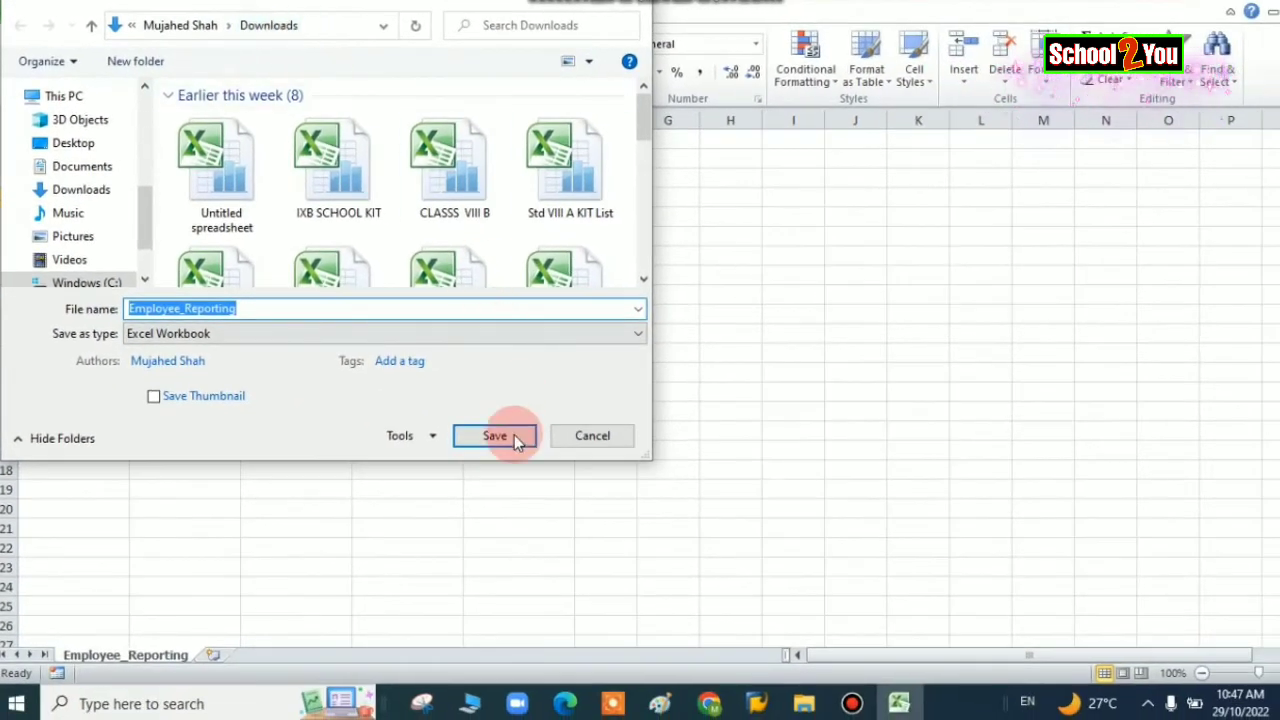
{"action": "left_click", "coordinate": [641, 545]}
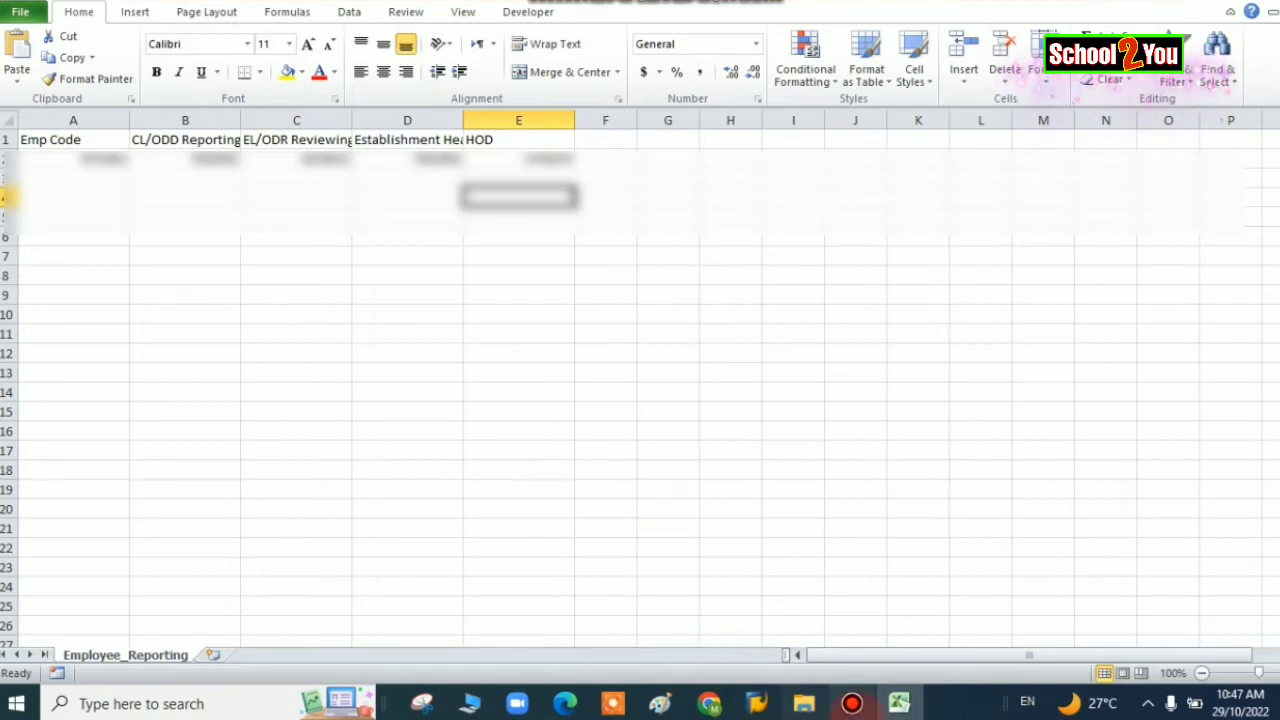
{"action": "mouse_move", "coordinate": [900, 700]}
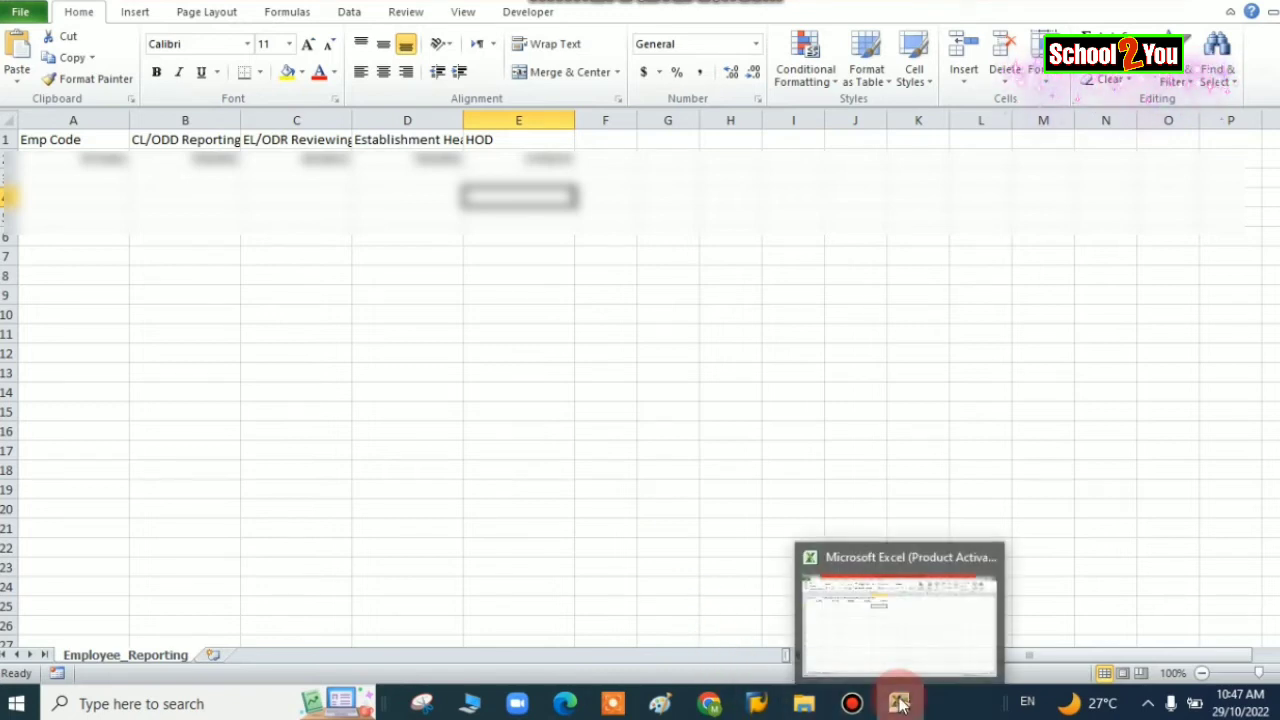
{"action": "left_click", "coordinate": [987, 555]}
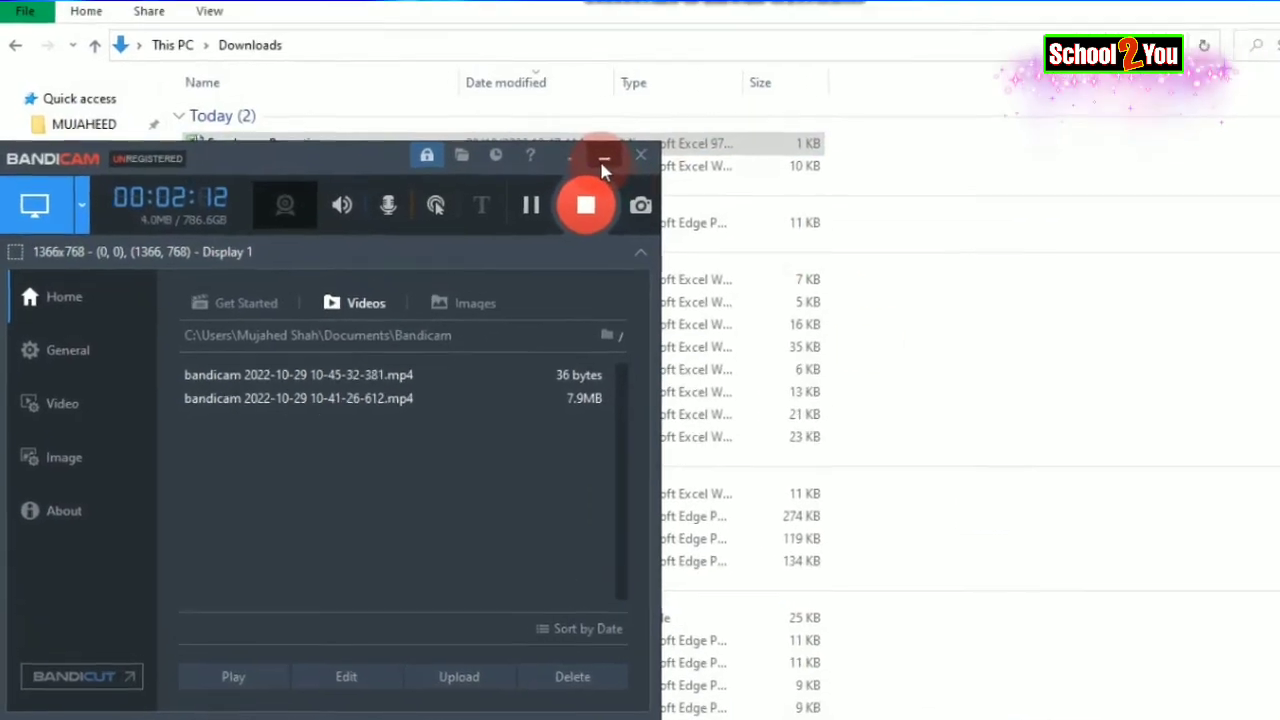
Compare the original and newly saved Employee_Reporting files by type and size in the Downloads folder
{"action": "left_click", "coordinate": [604, 160]}
{"action": "left_click", "coordinate": [700, 166], "text": "shift"}
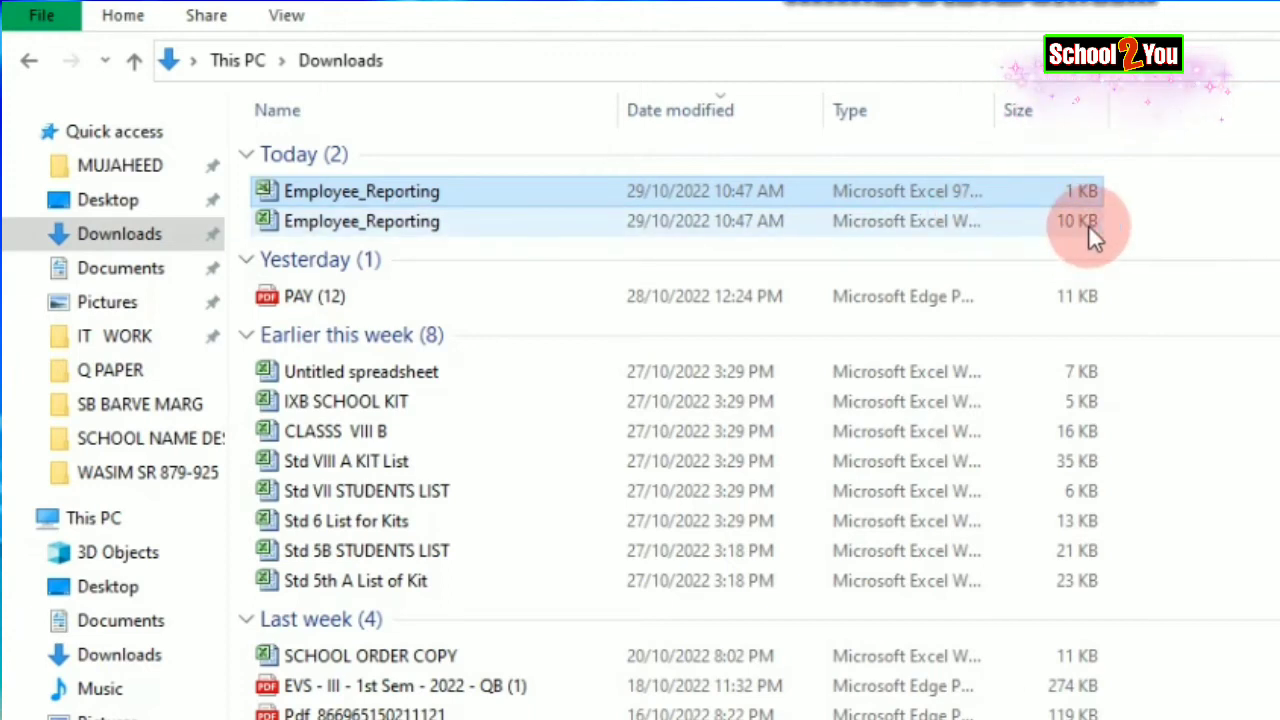
{"action": "left_click", "coordinate": [1060, 190]}
{"action": "left_click", "coordinate": [1055, 220], "text": "shift"}
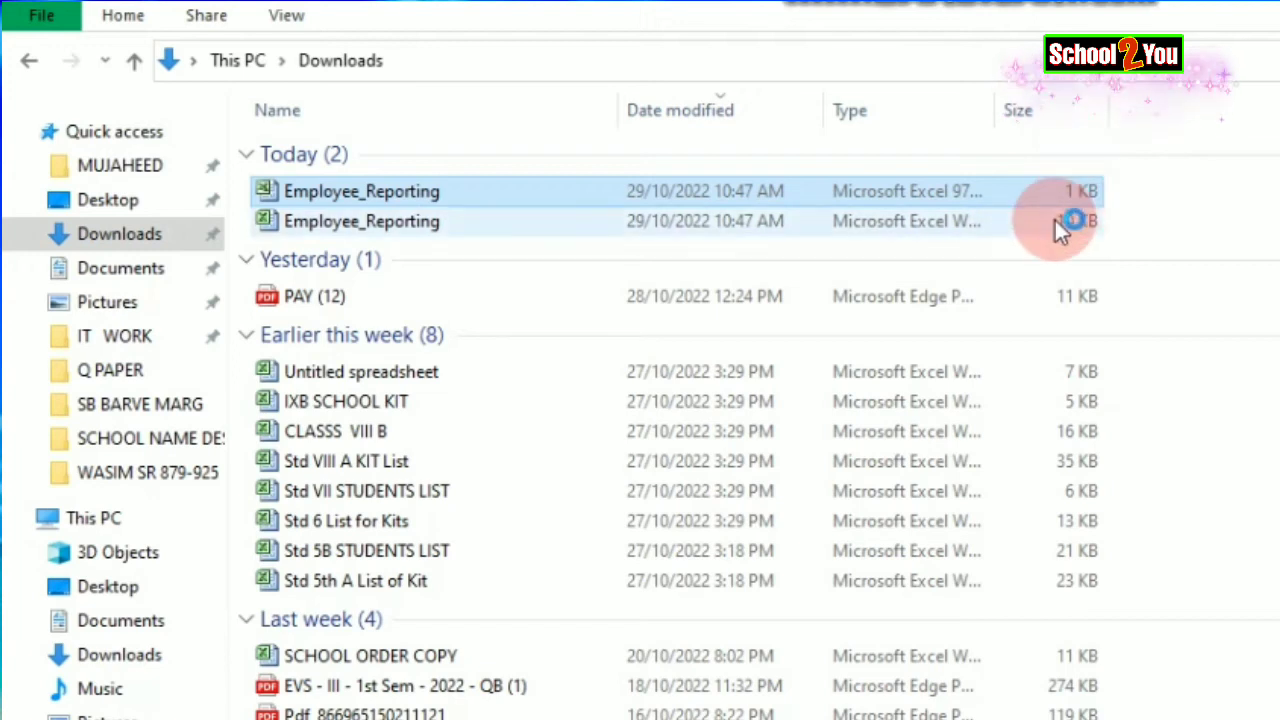
{"action": "left_click", "coordinate": [1088, 227]}
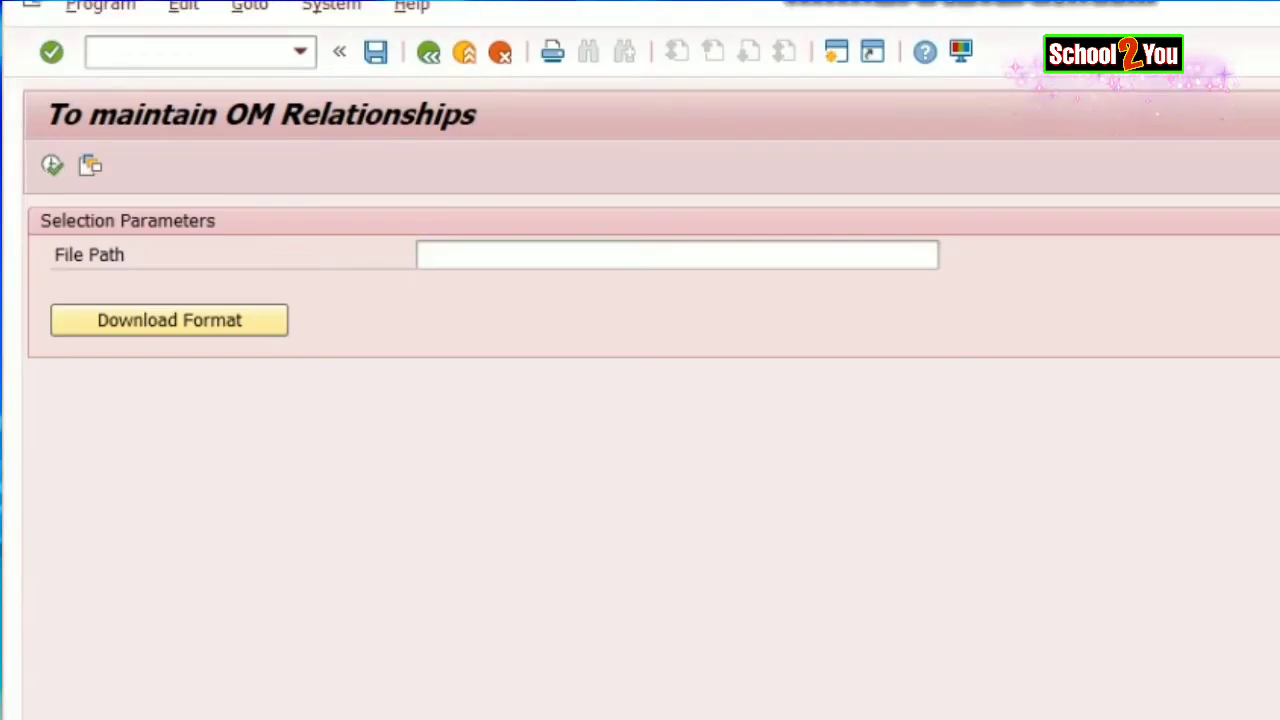
In SAP, set the OM relationships file path to the 10 KB Employee_Reporting.xlsx workbook in Downloads
{"action": "left_click", "coordinate": [829, 257]}
{"action": "left_click", "coordinate": [955, 254]}
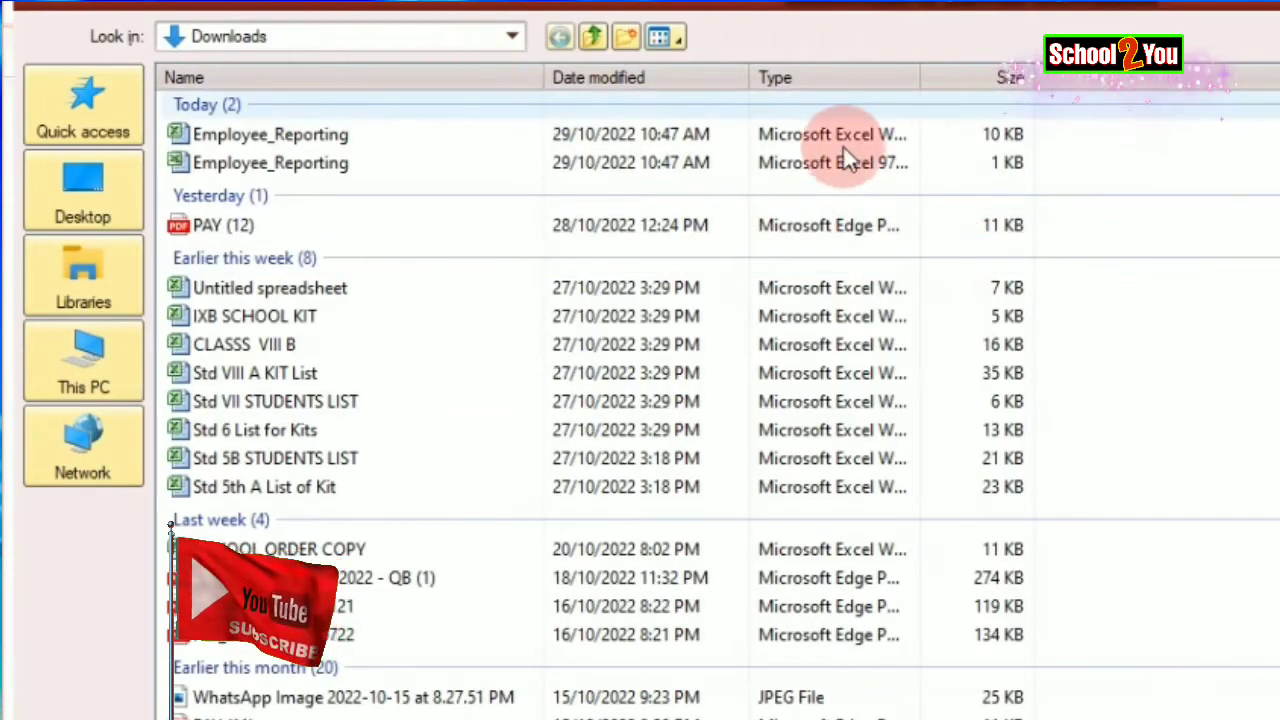
{"action": "left_click", "coordinate": [1007, 135]}
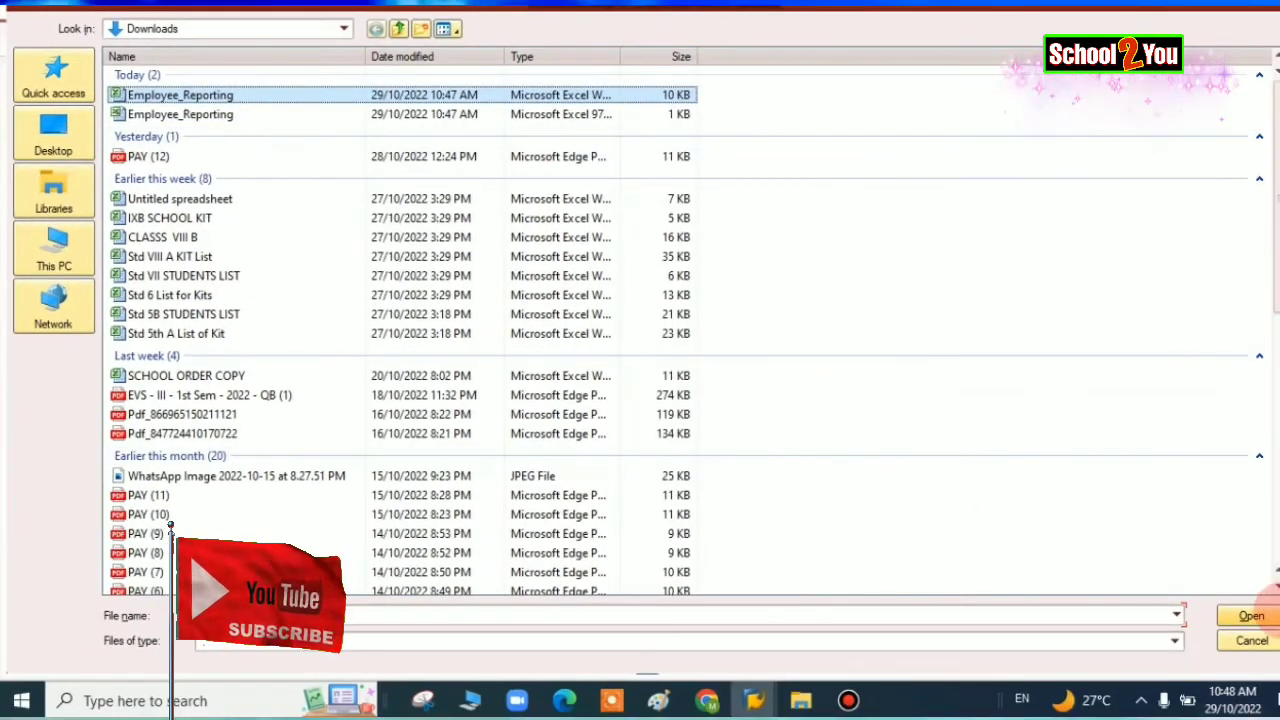
{"action": "left_click", "coordinate": [1277, 611]}
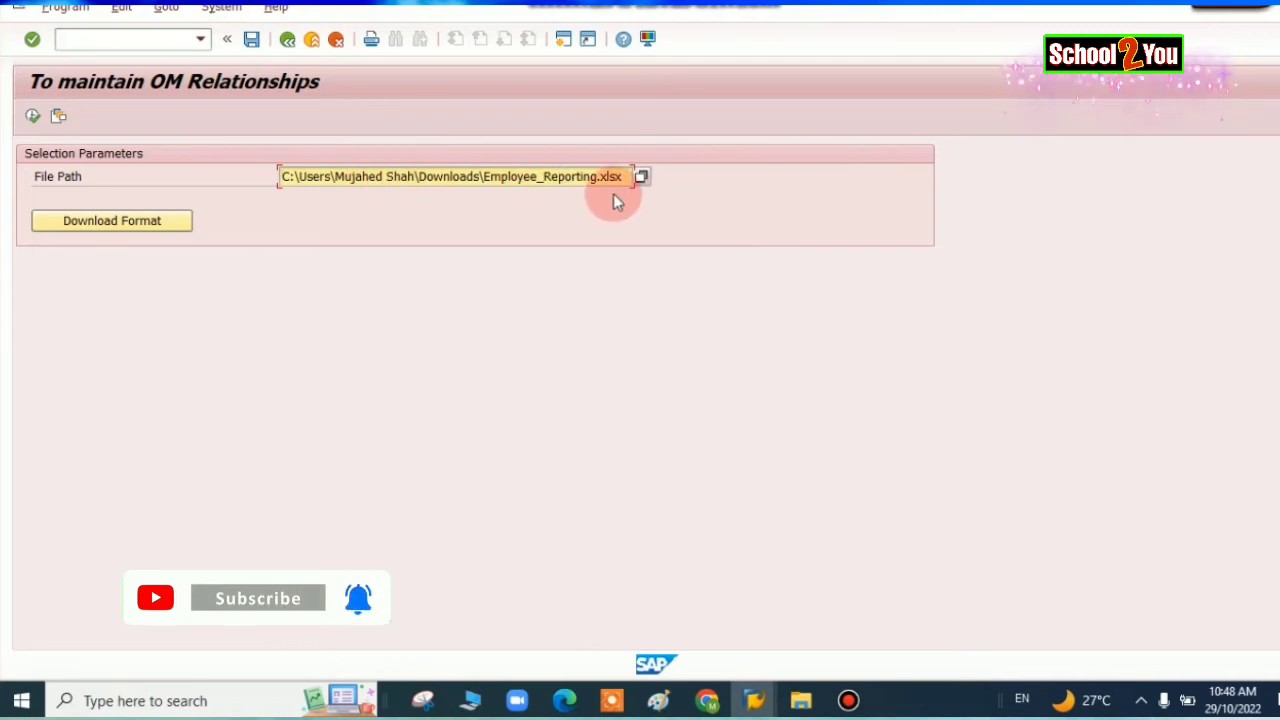
Execute the OM relationships upload, allowing SAP to access the file, and return to the SAP Easy Access screen
{"action": "left_click", "coordinate": [33, 118]}
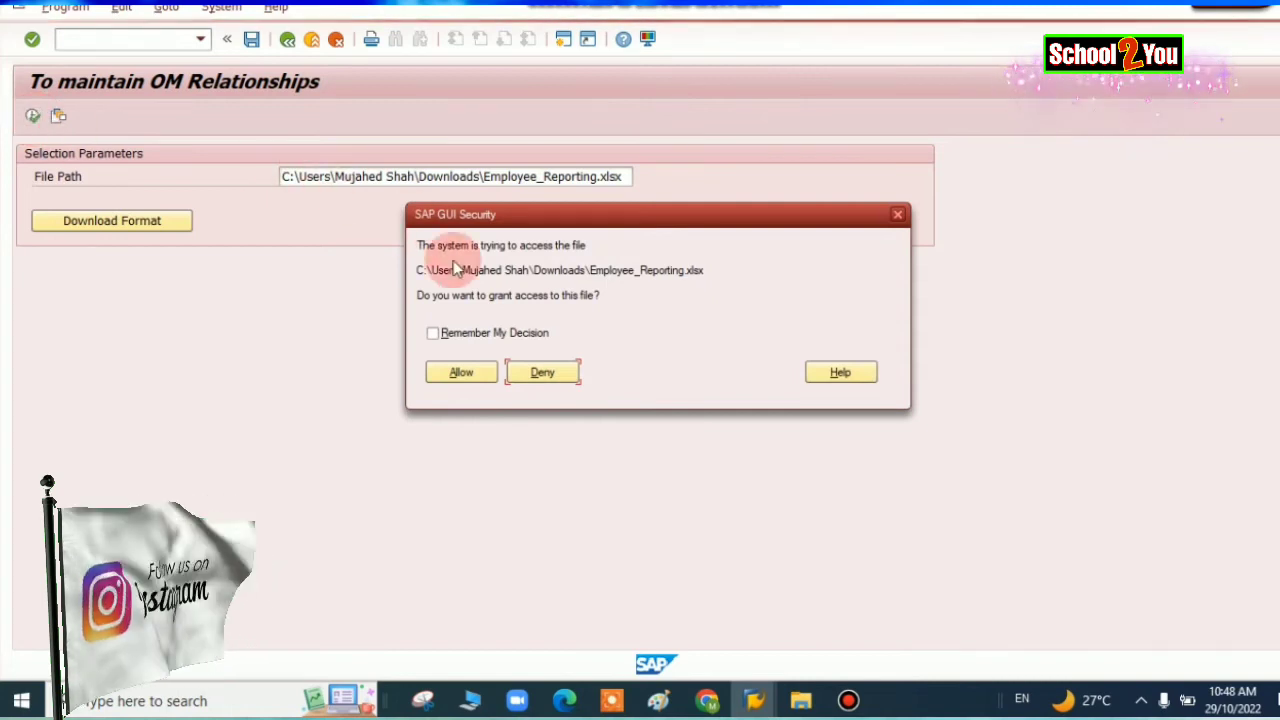
{"action": "left_click", "coordinate": [476, 376]}
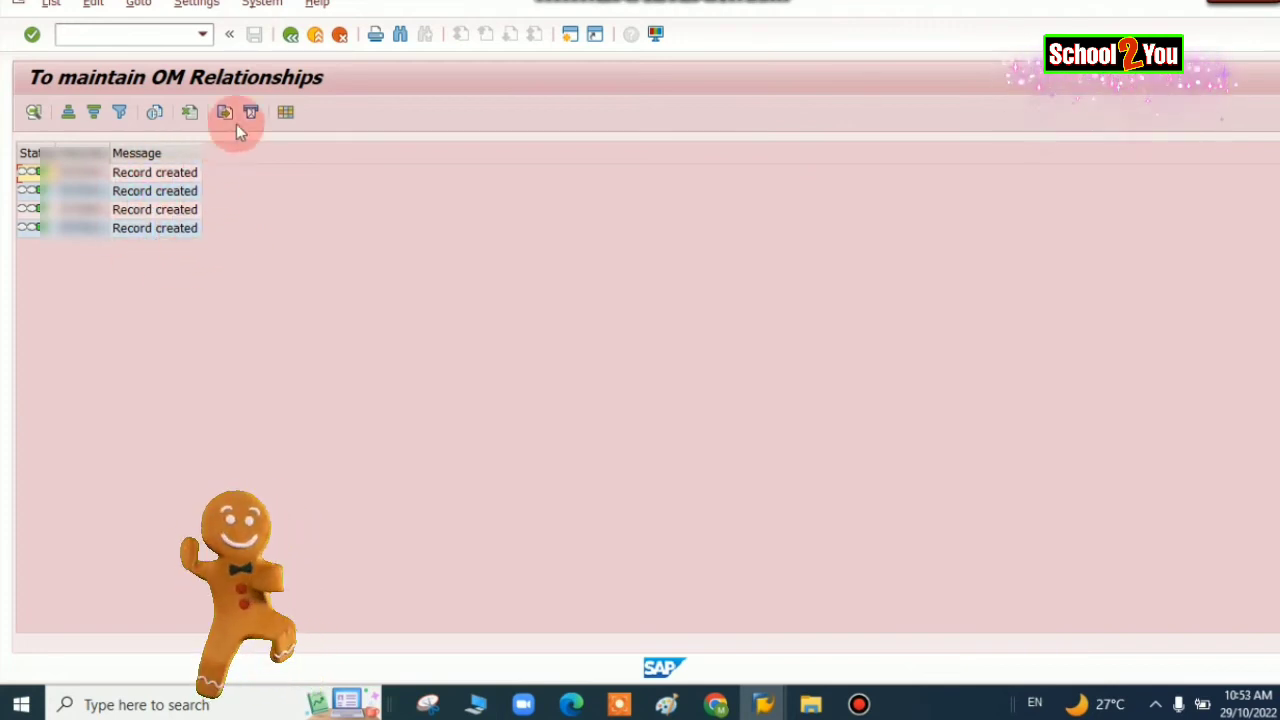
{"action": "left_click", "coordinate": [294, 37]}
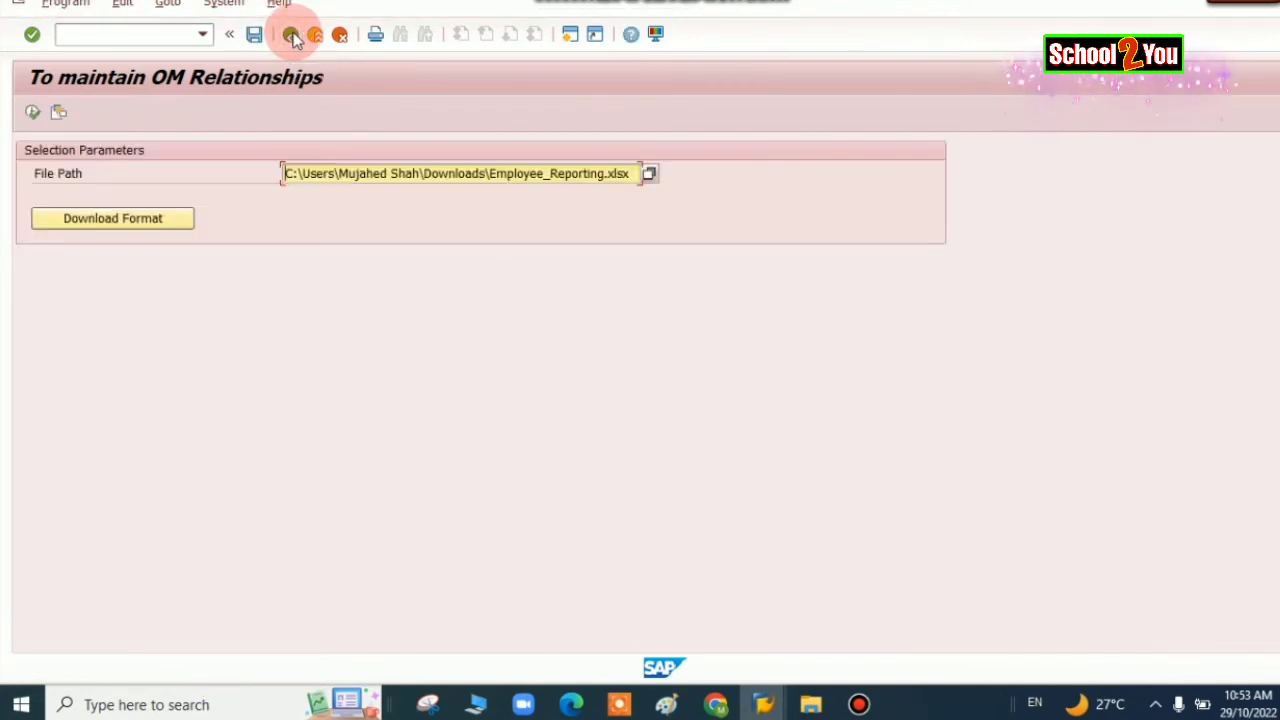
{"action": "left_click", "coordinate": [294, 37]}
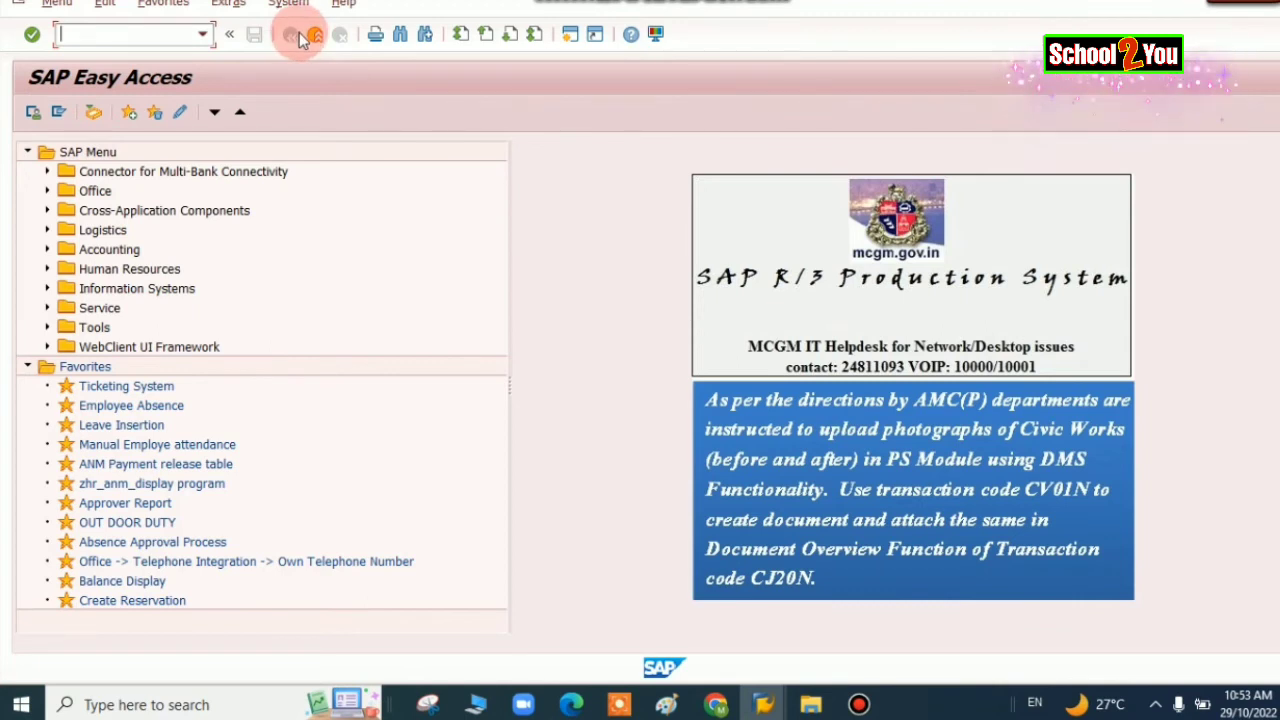
Run transaction zhr_emp_info for the employee's number to display the employee details
{"action": "left_click", "coordinate": [203, 36]}
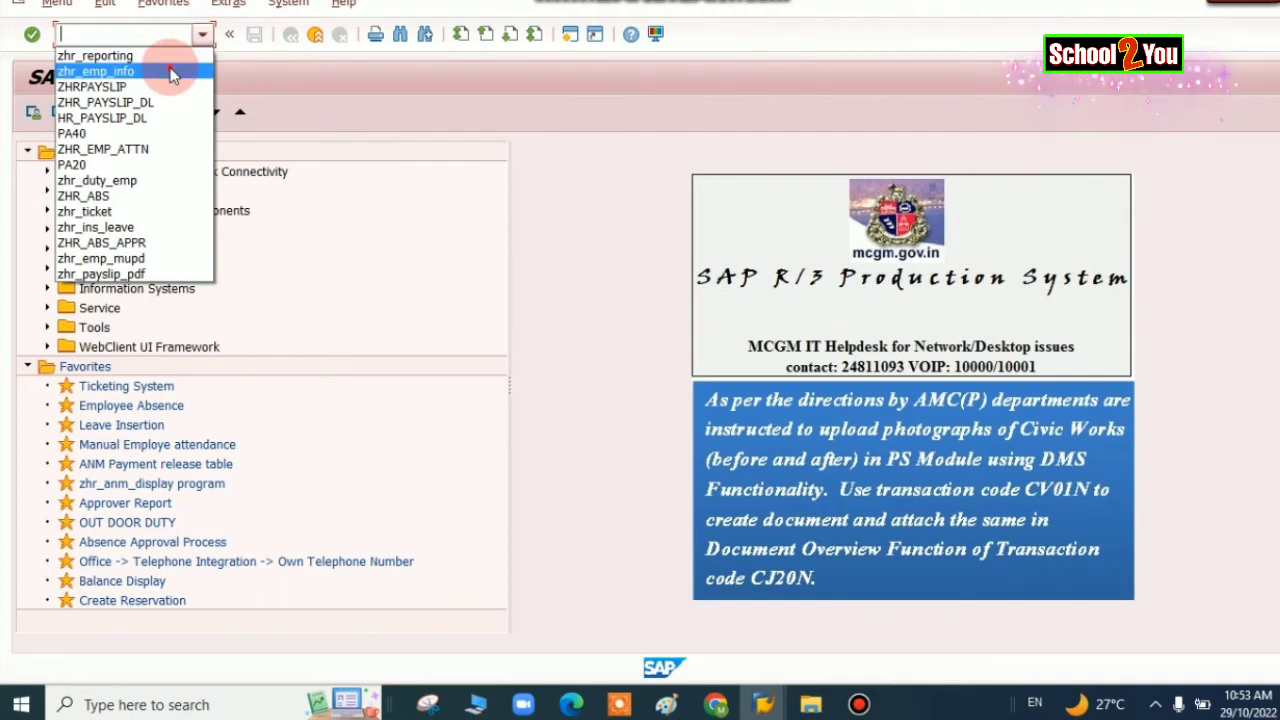
{"action": "left_click", "coordinate": [164, 71]}
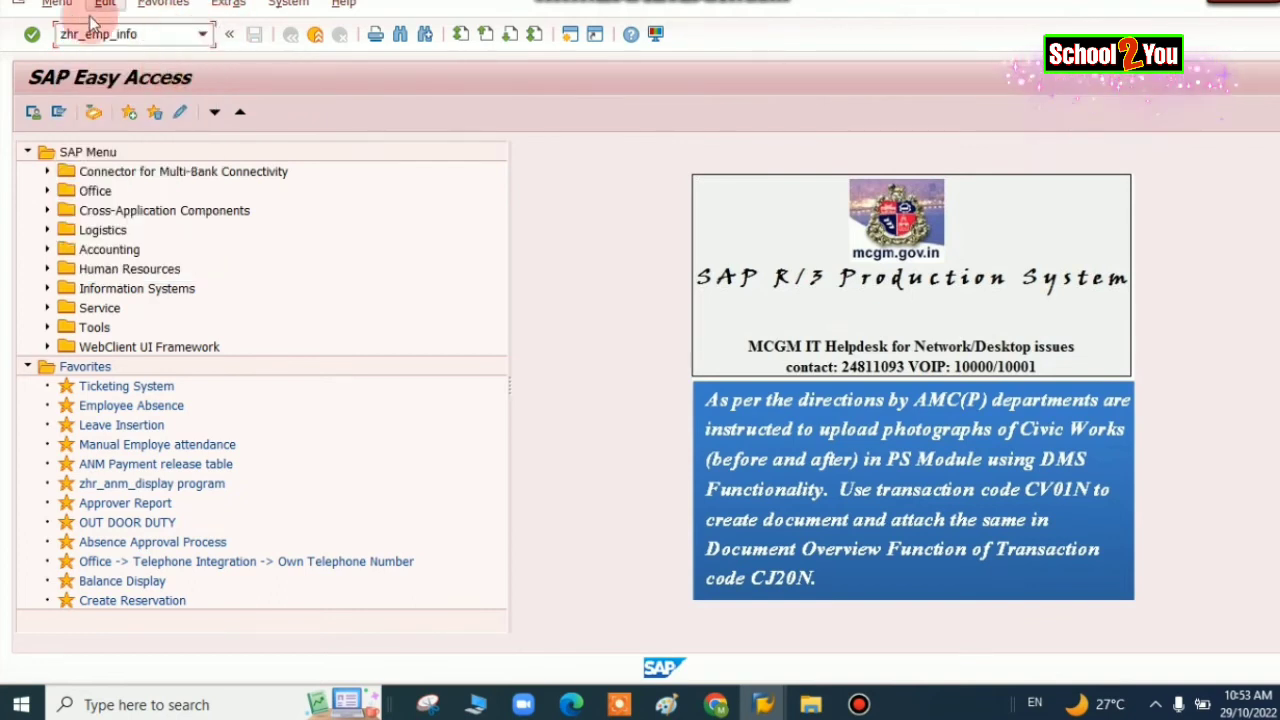
{"action": "left_click", "coordinate": [32, 36]}
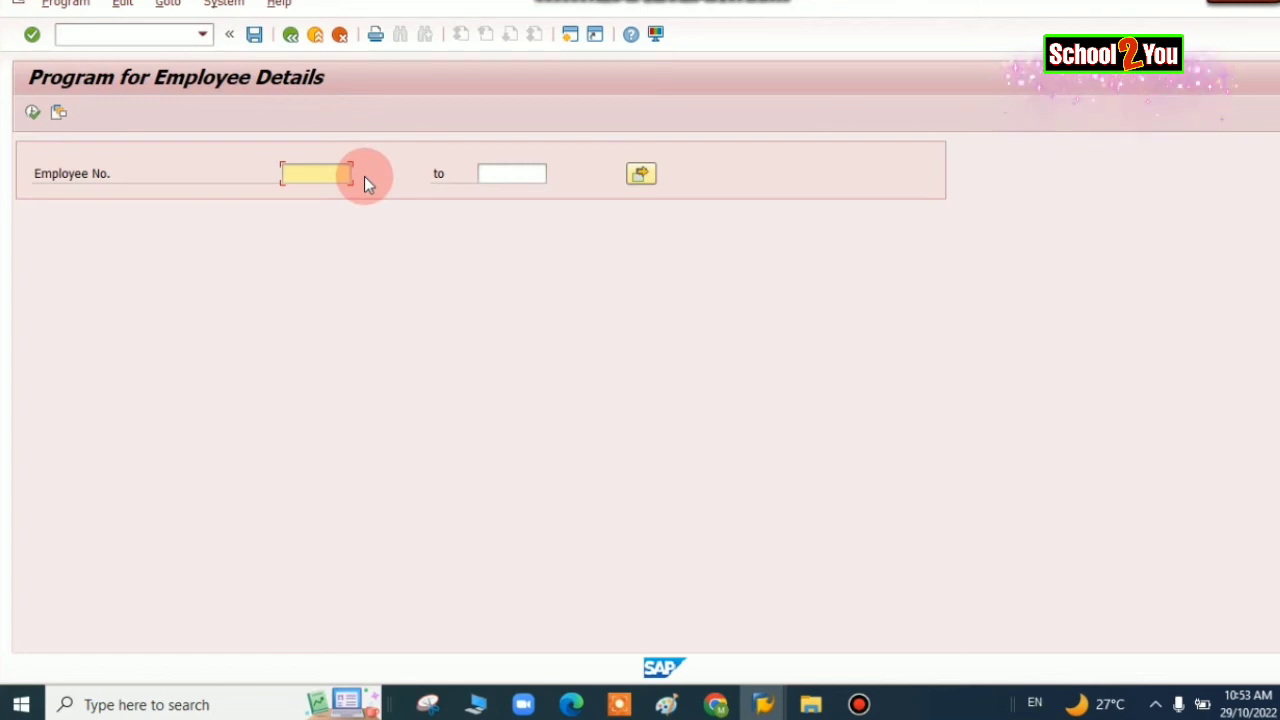
{"action": "left_click", "coordinate": [293, 175]}
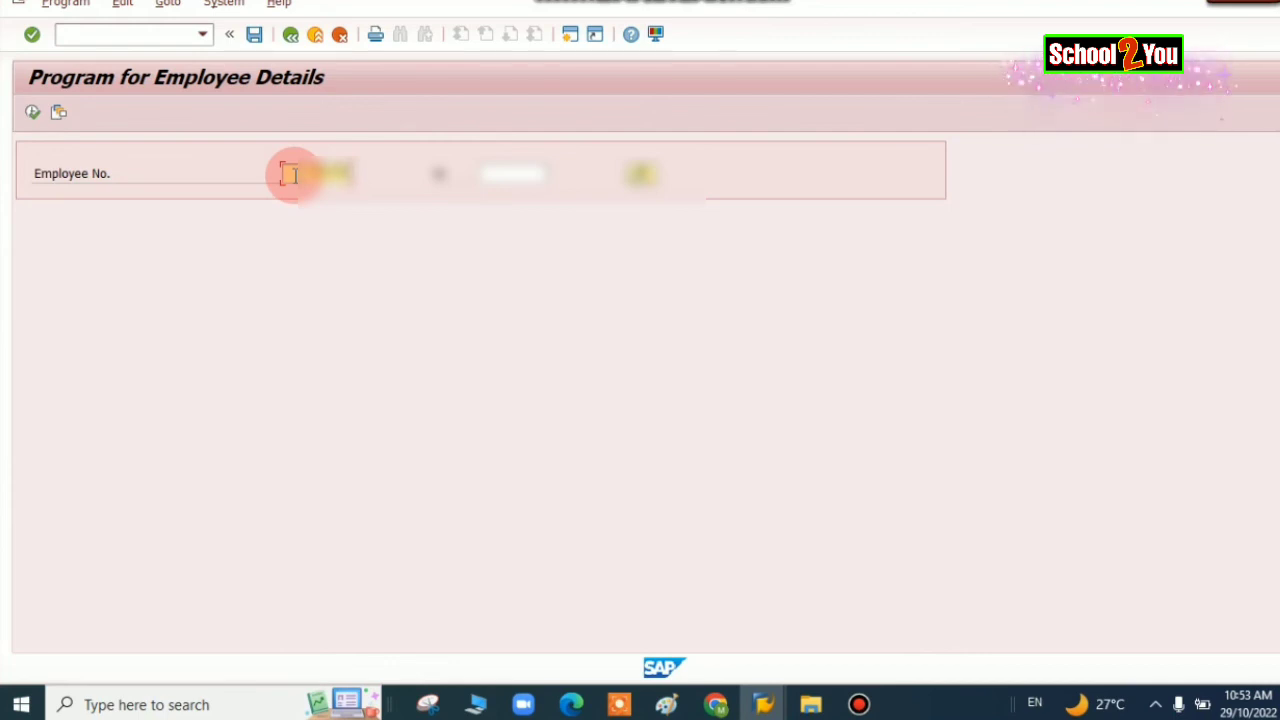
{"action": "left_click", "coordinate": [33, 112]}
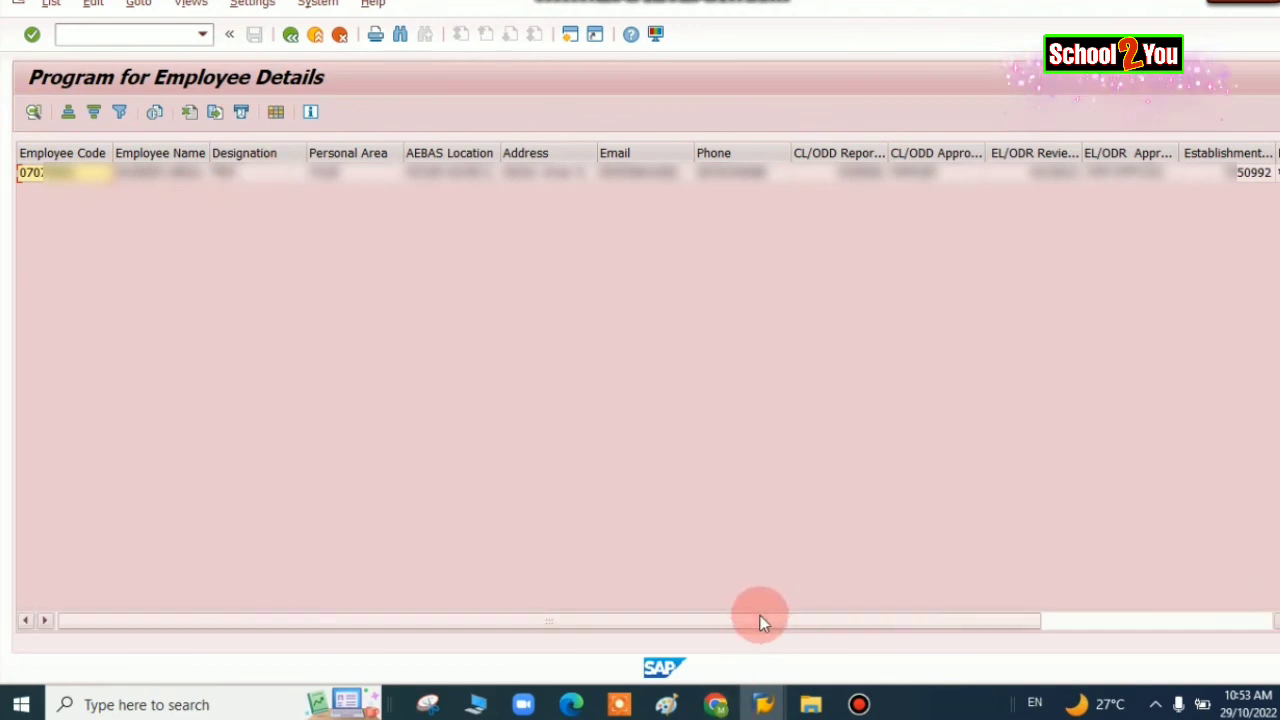
Review the employee's reporting, reviewing, establishment and HOD columns and return to the SAP Easy Access screen
{"action": "left_click_drag", "start_coordinate": [762, 626], "coordinate": [1137, 519]}
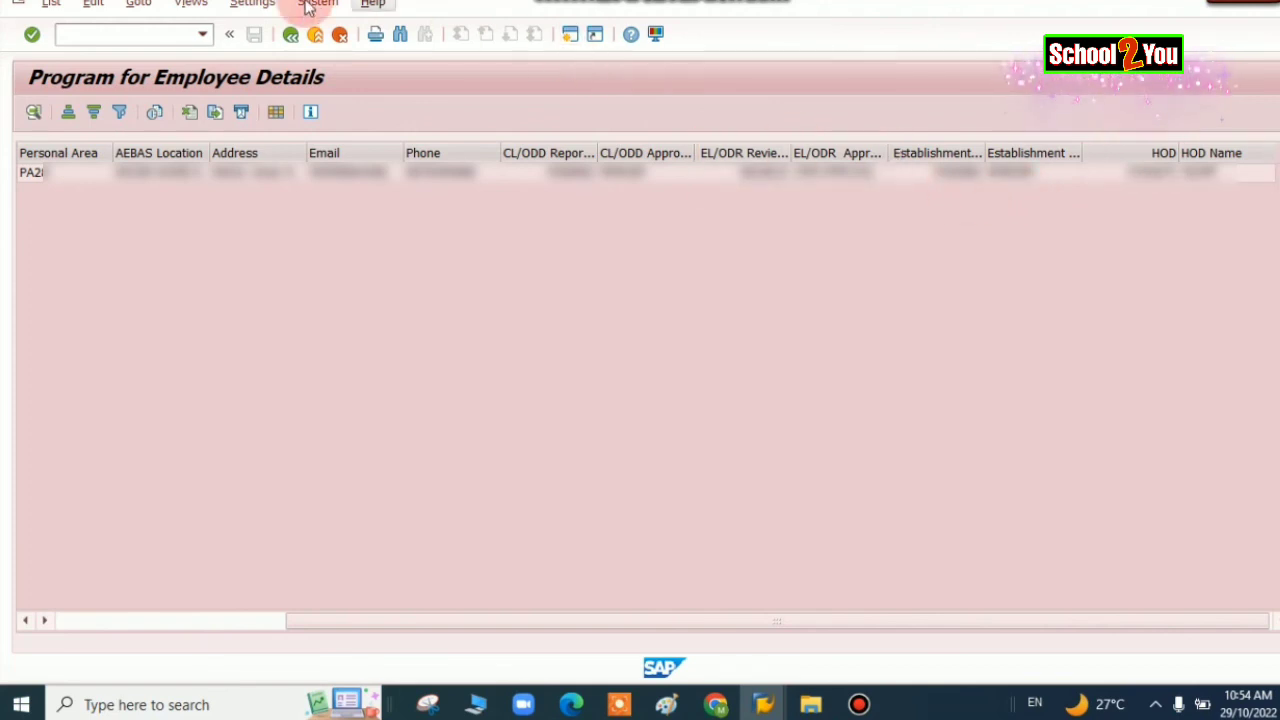
{"action": "left_click", "coordinate": [291, 35]}
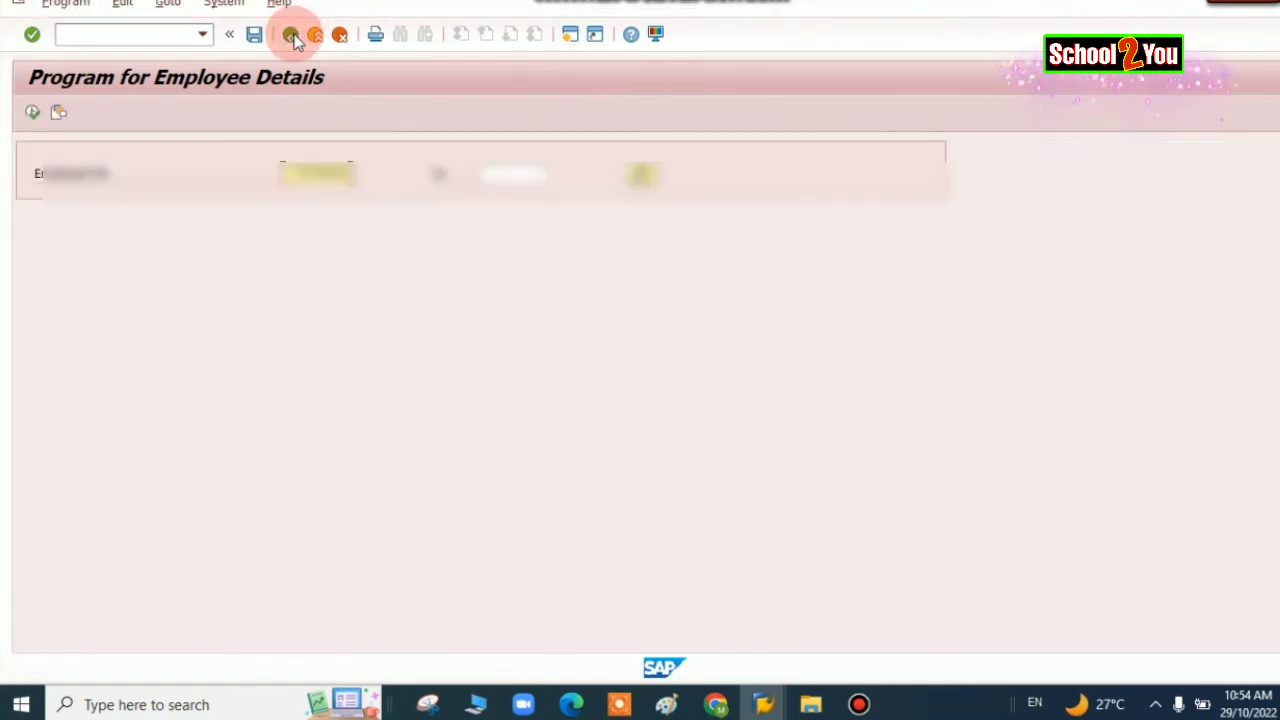
{"action": "left_click", "coordinate": [291, 35]}
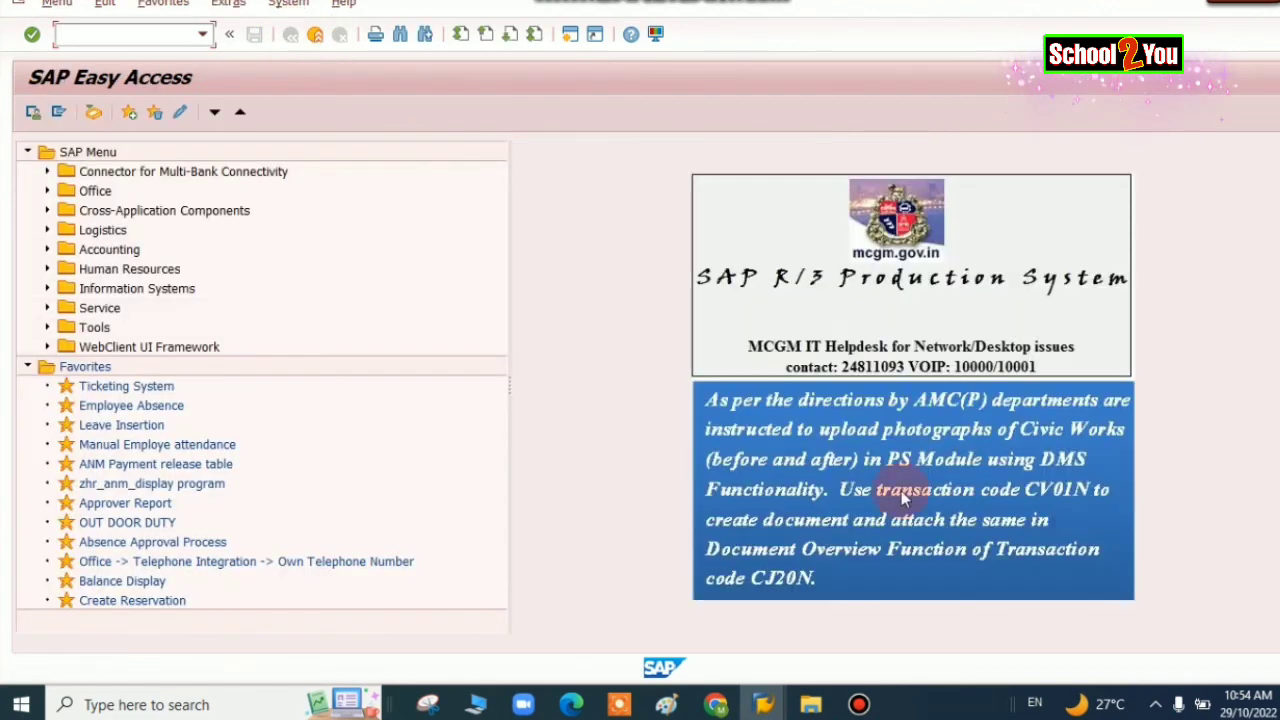